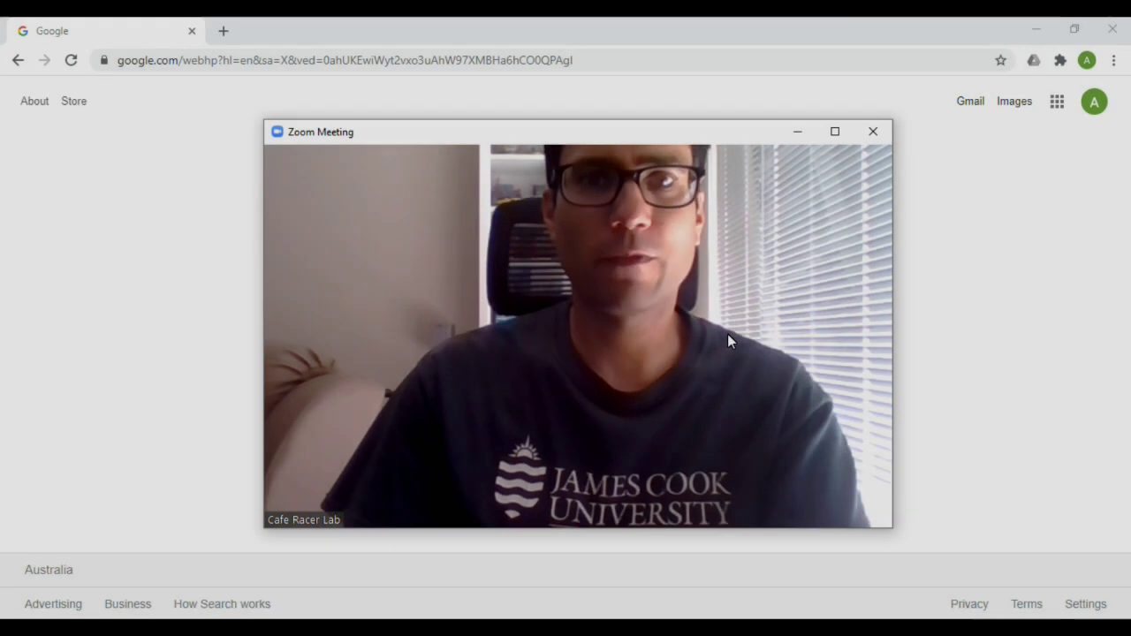
- Minimize the Zoom meeting window and search Google for "timing tape generator"
mouse_move(730, 333)
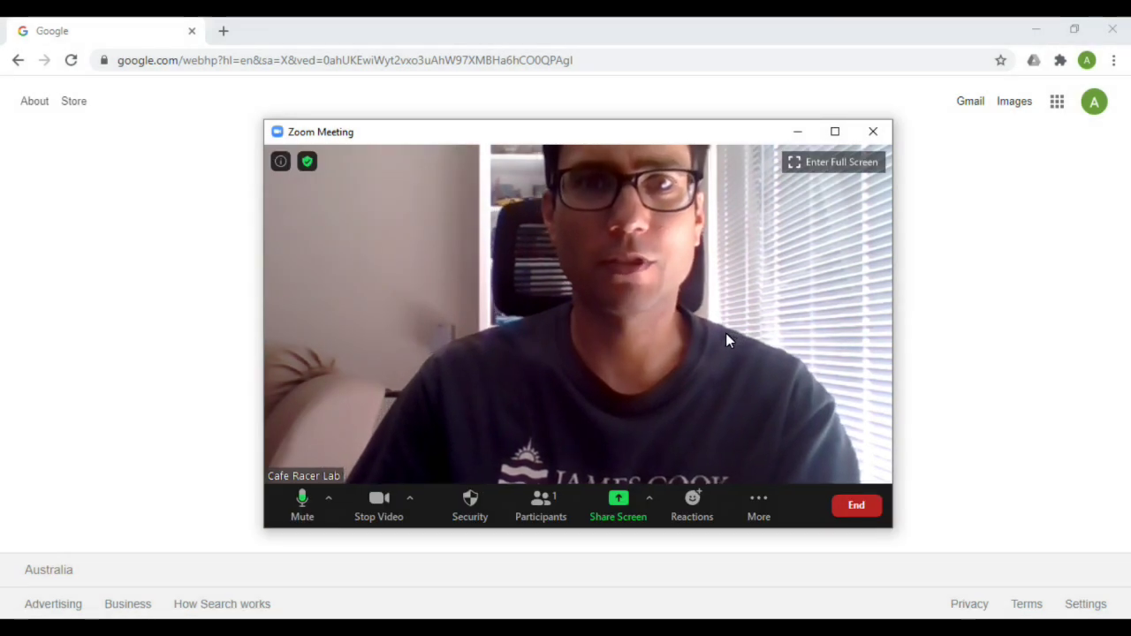
left_click(800, 133)
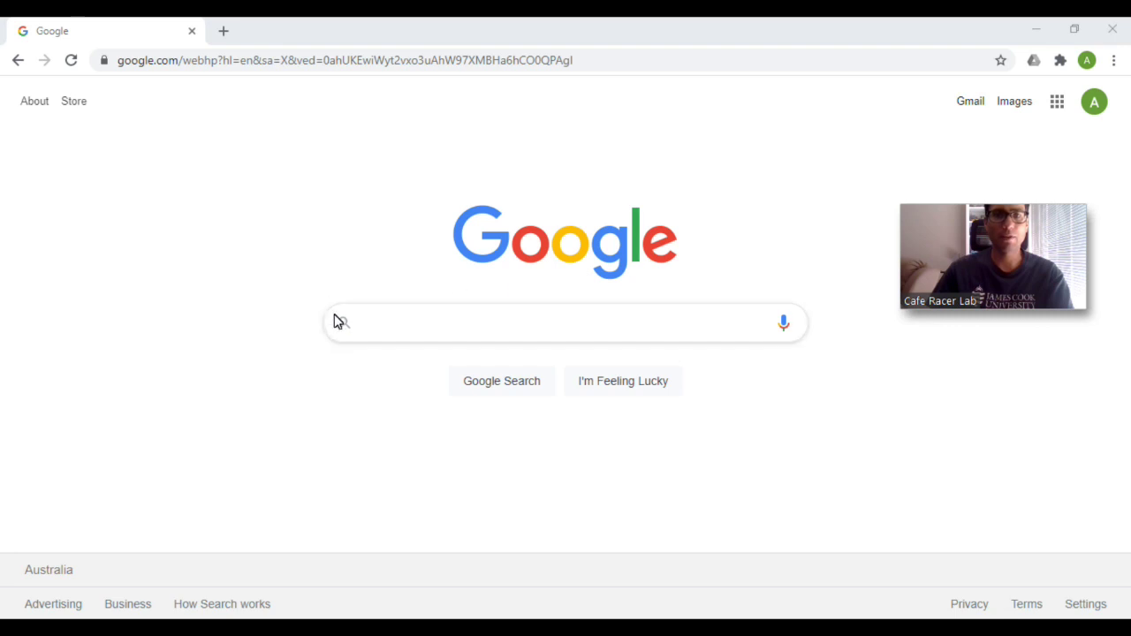
left_click(412, 337)
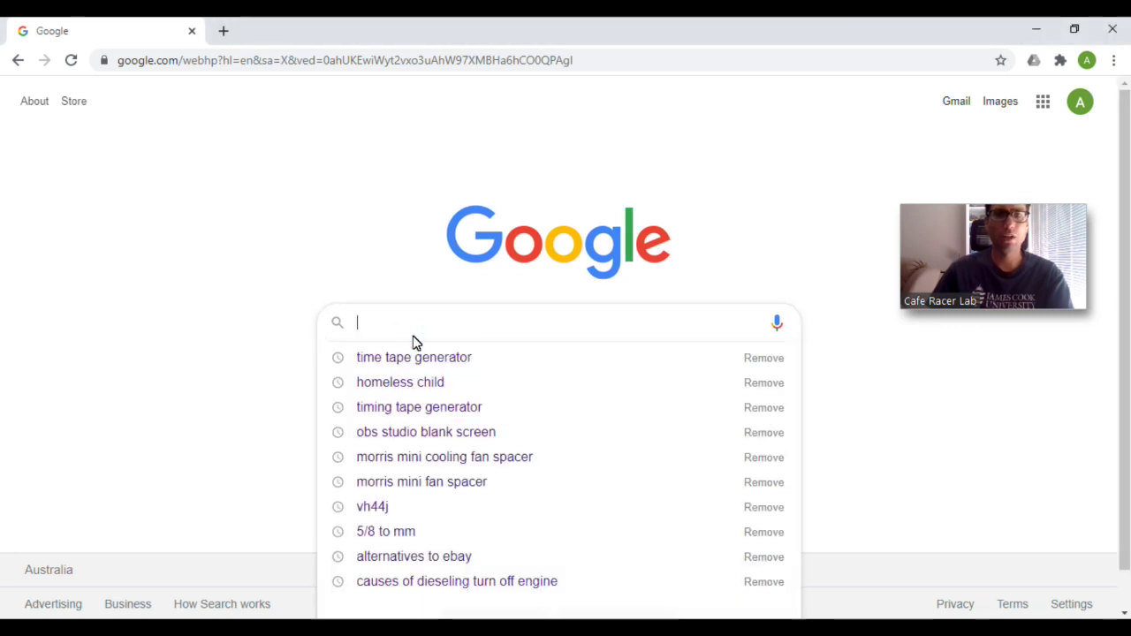
type("tim")
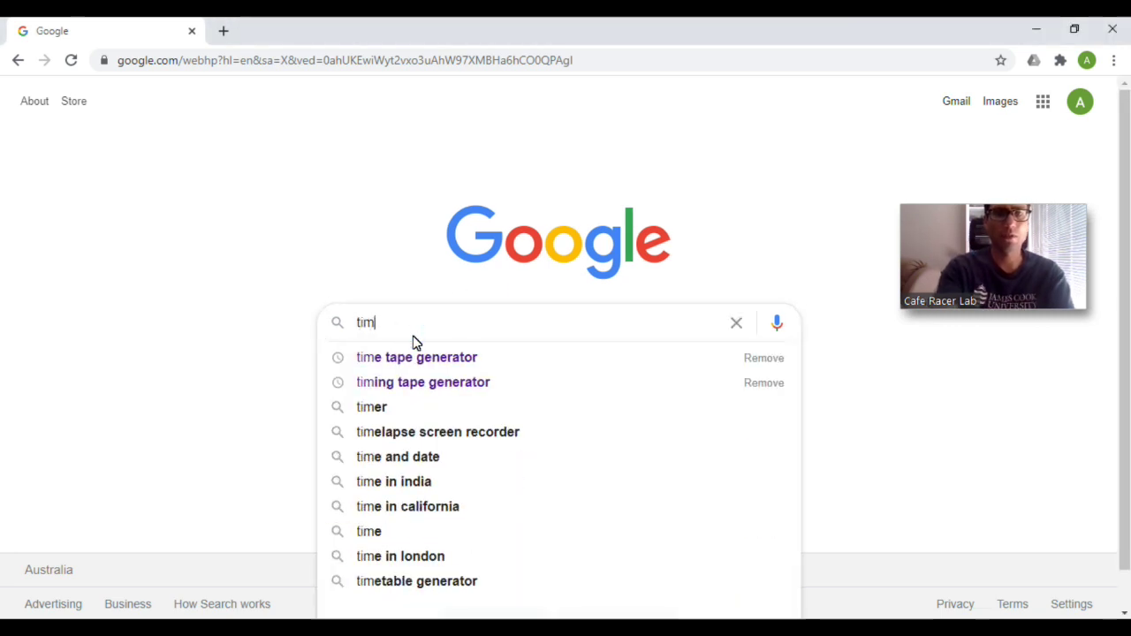
type("ing t")
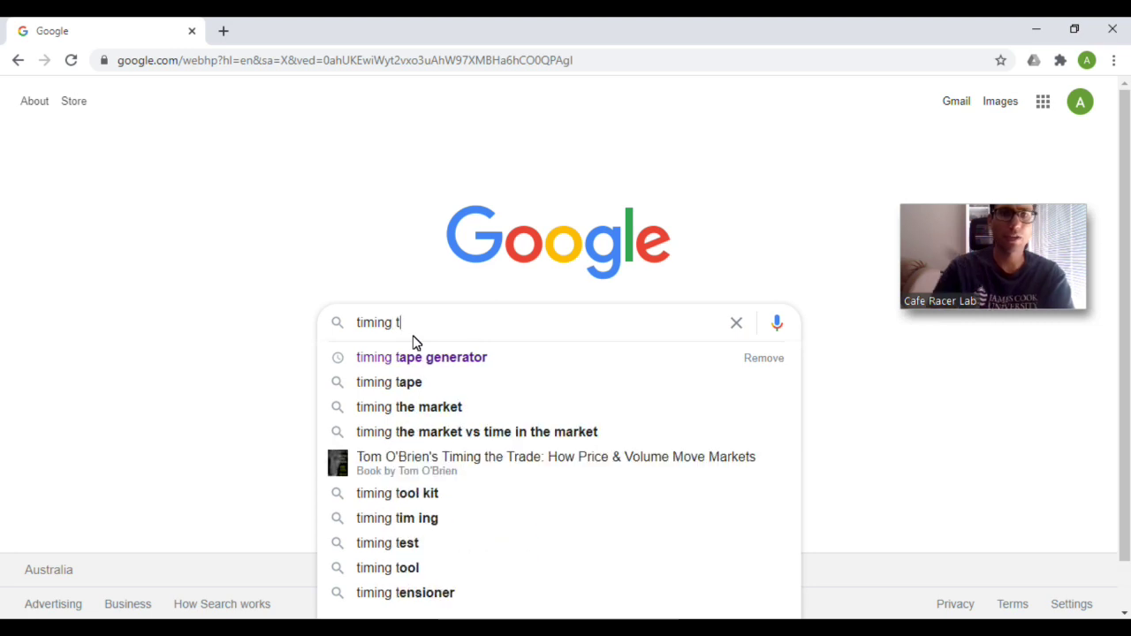
left_click(427, 355)
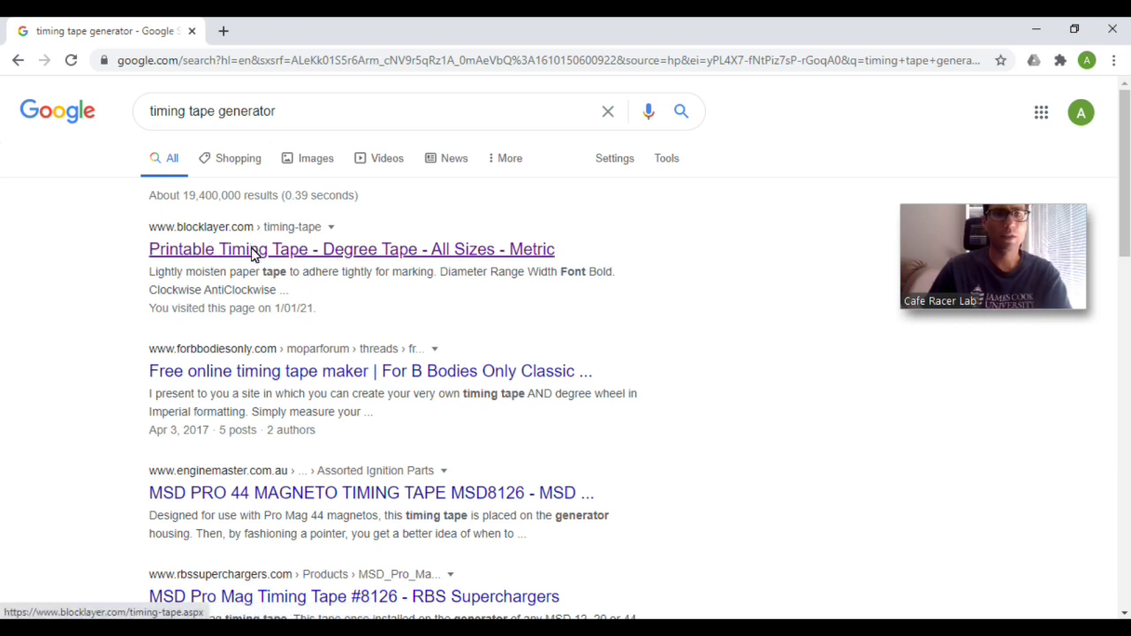
- Open the blocklayer.com Printable Timing Tape page and close the advertisement beside the tape settings
left_click(251, 250)
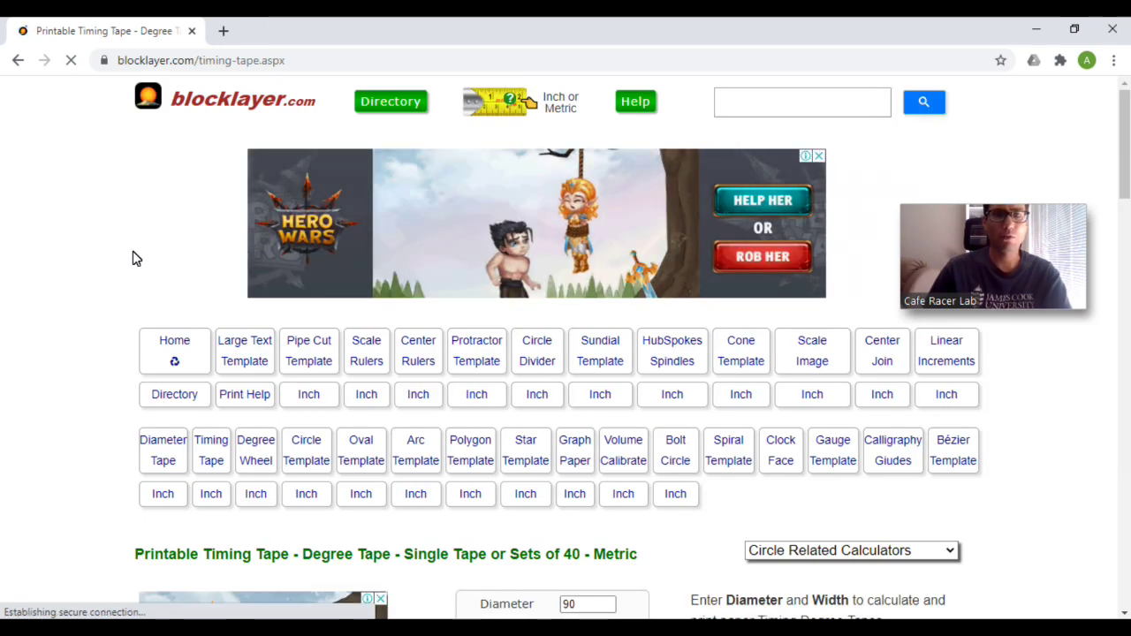
scroll(223, 357, "down", 1)
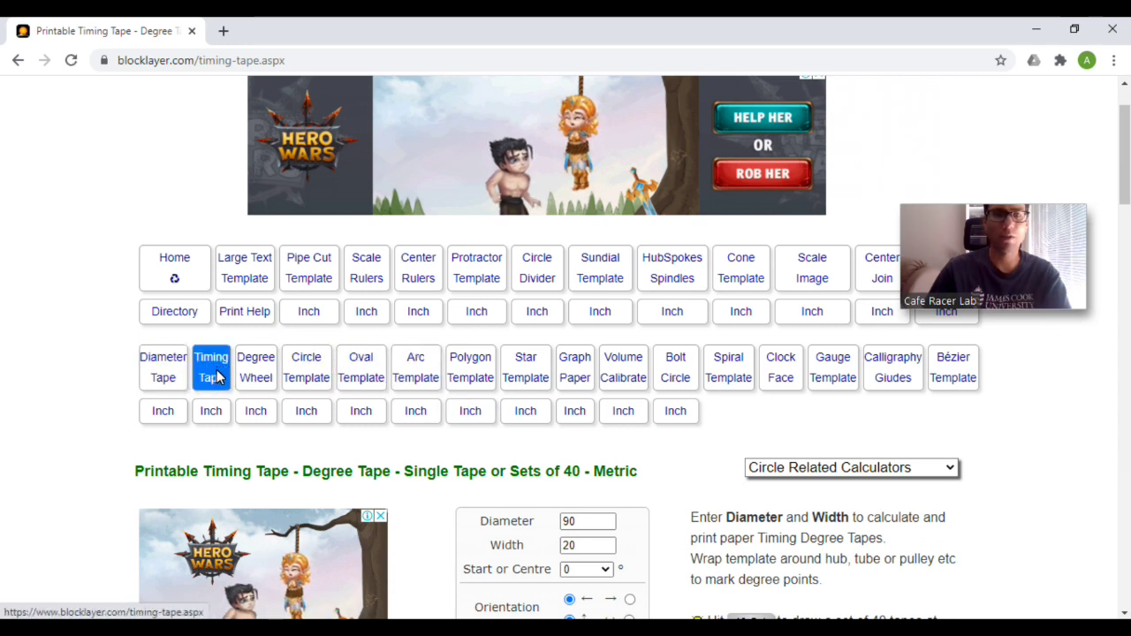
scroll(218, 378, "down", 3)
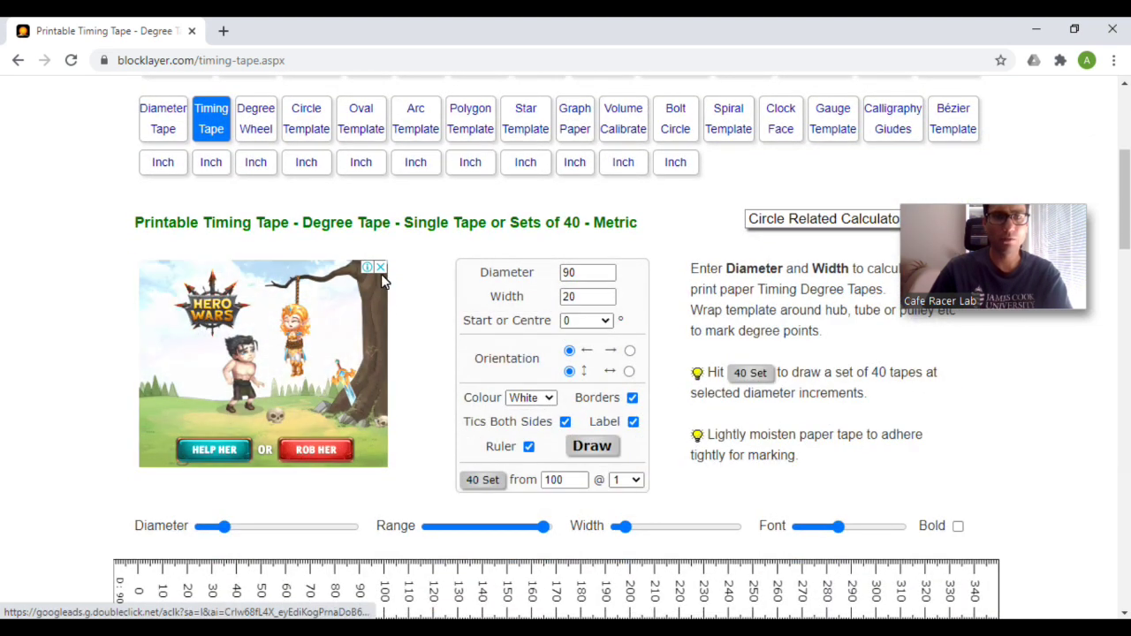
left_click(380, 268)
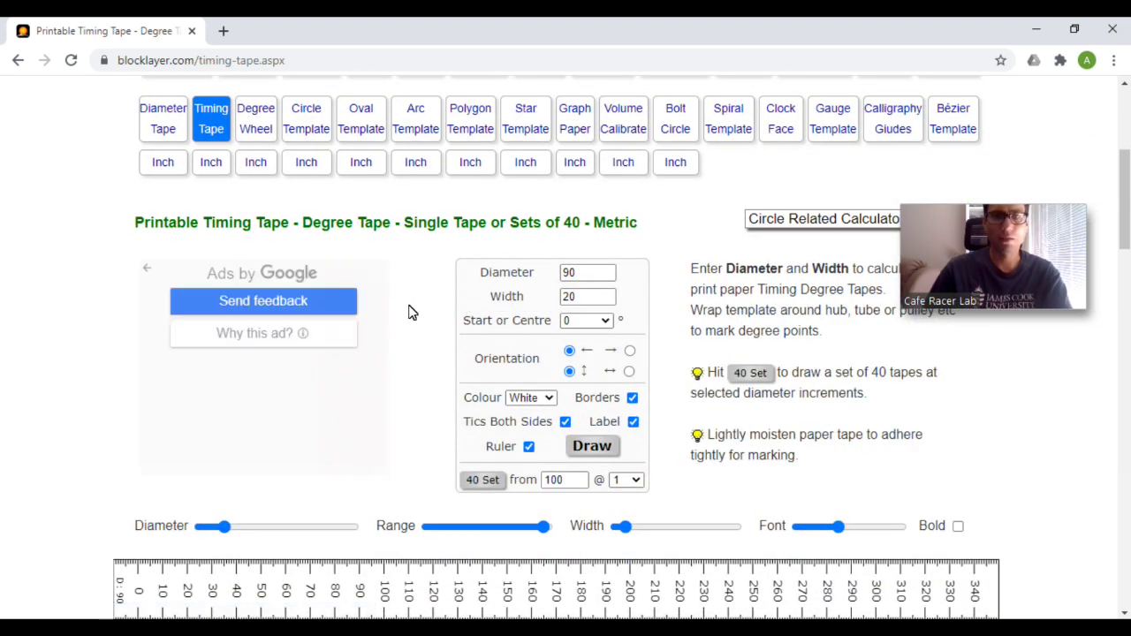
scroll(408, 311, "down", 1)
scroll(511, 245, "up", 1)
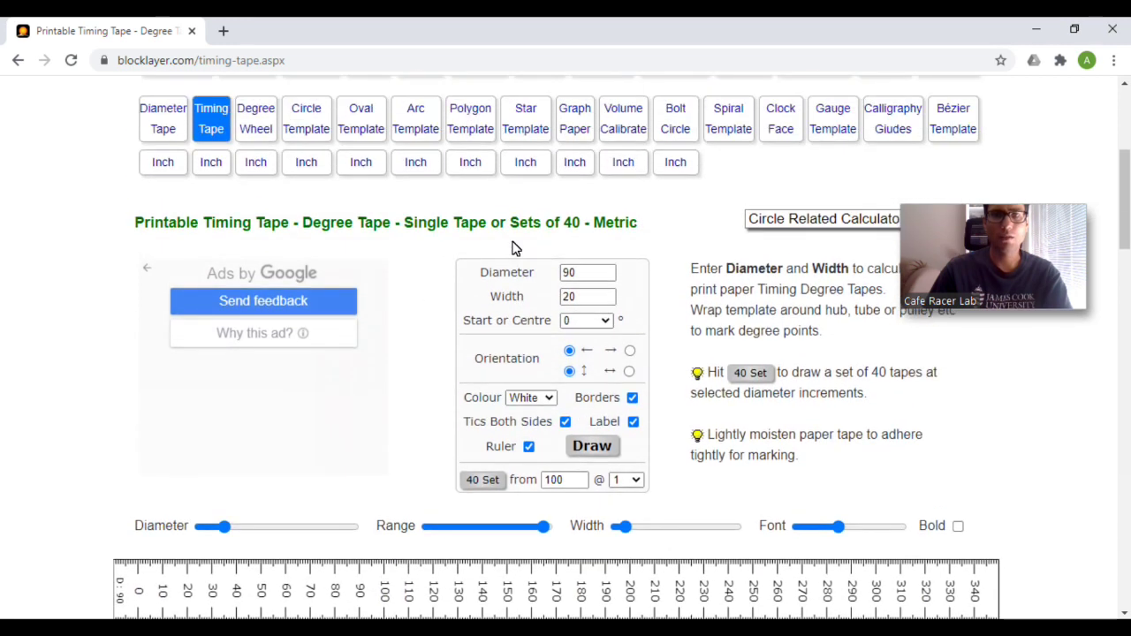
- Enlarge the page for readability and set the timing tape's diameter to 121
left_click(586, 272)
type("90")
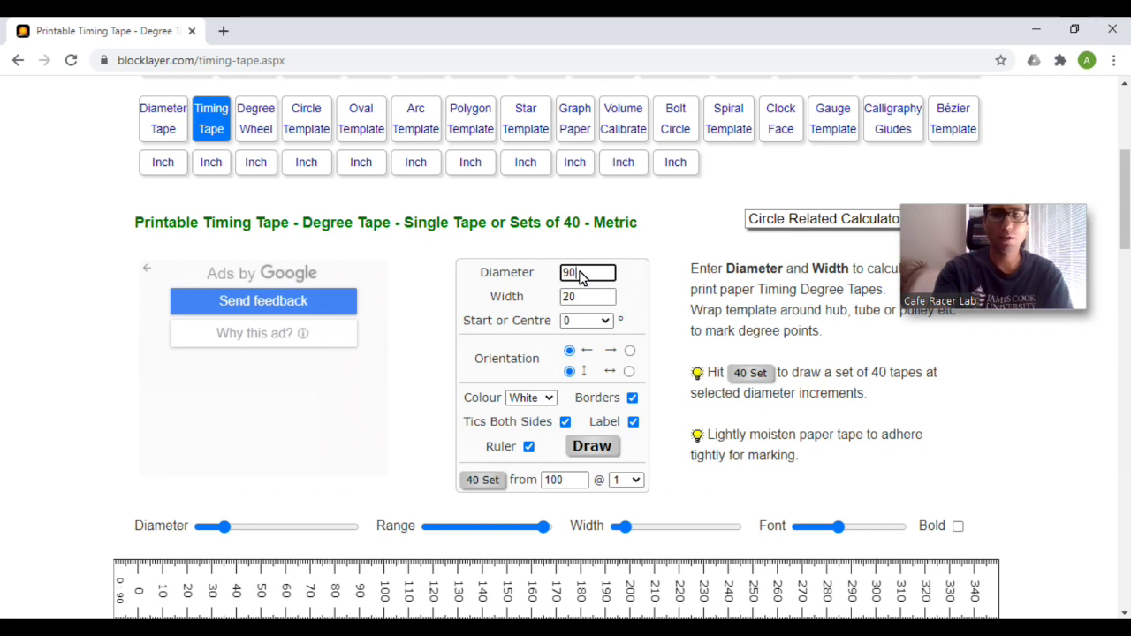
key("ctrl+plus")
key("ctrl+plus")
key("ctrl+plus")
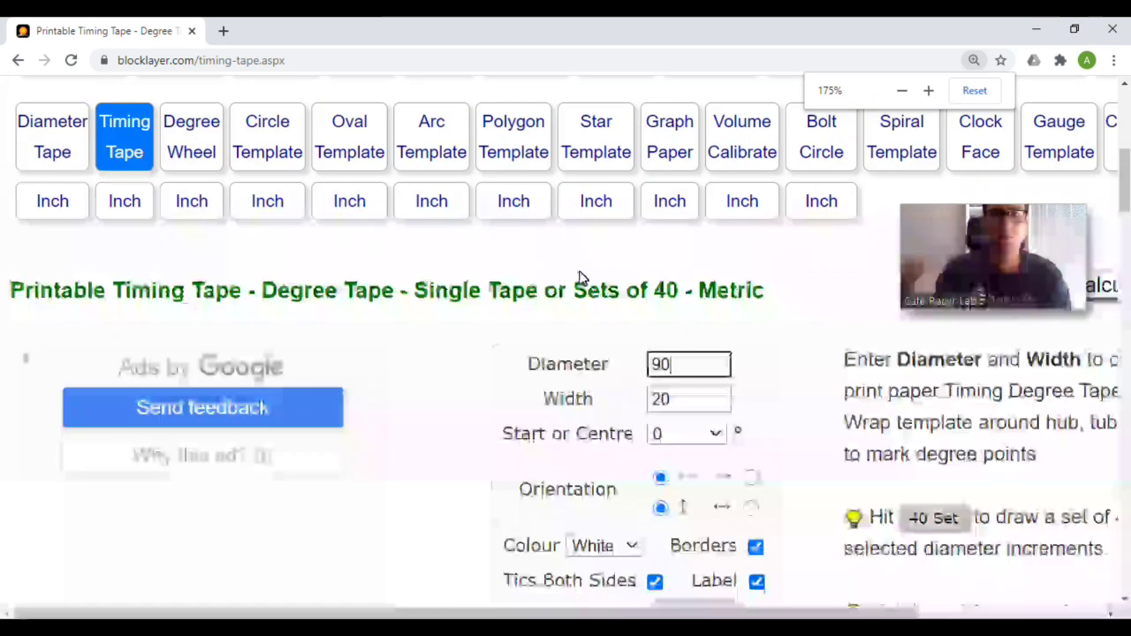
scroll(1128, 165, "down", 3)
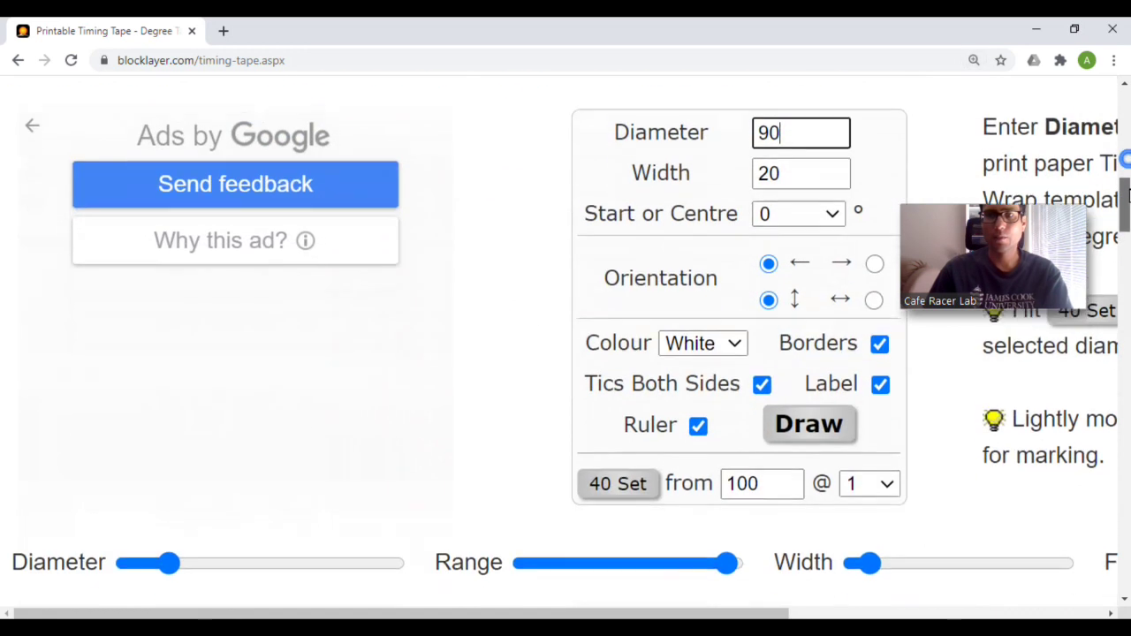
scroll(817, 216, "up", 1)
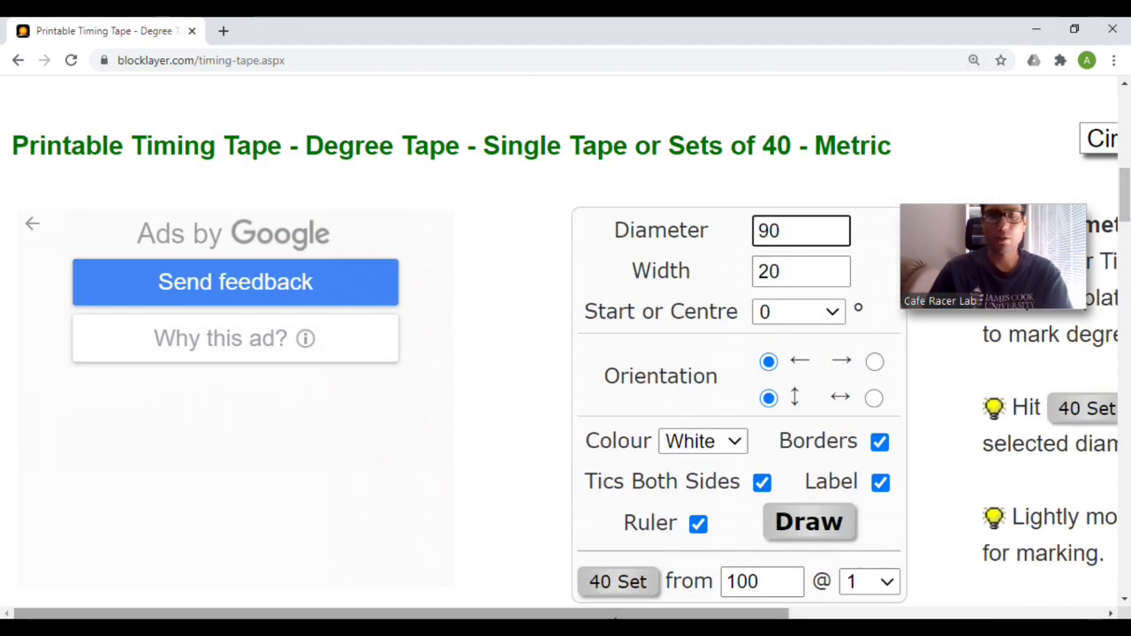
left_click_drag(402, 614, 572, 614)
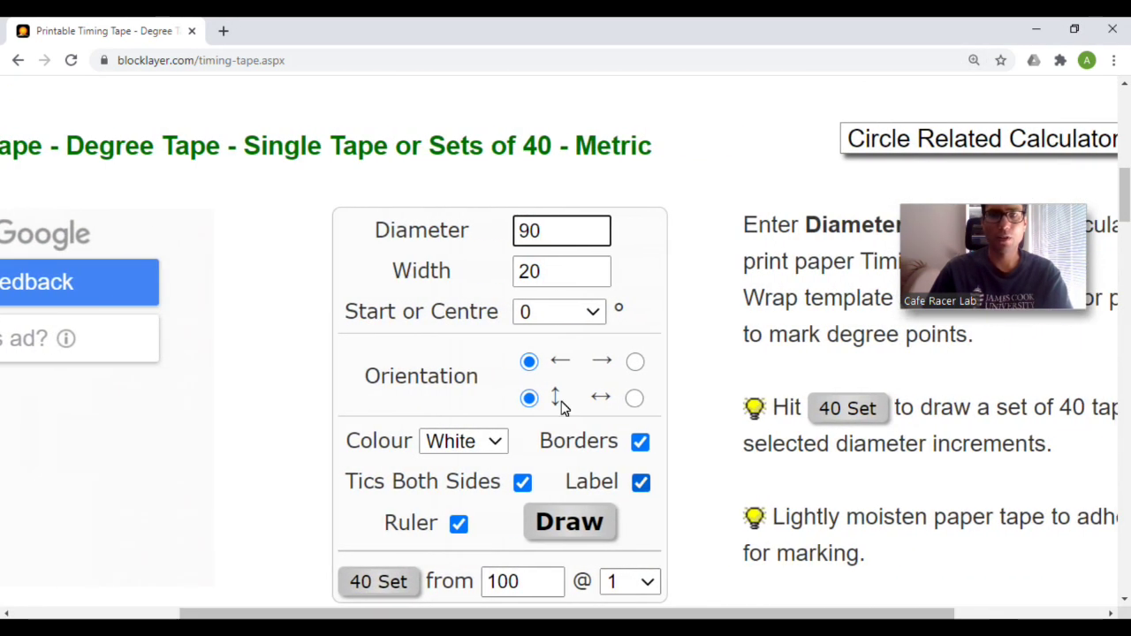
double_click(556, 231)
type("121")
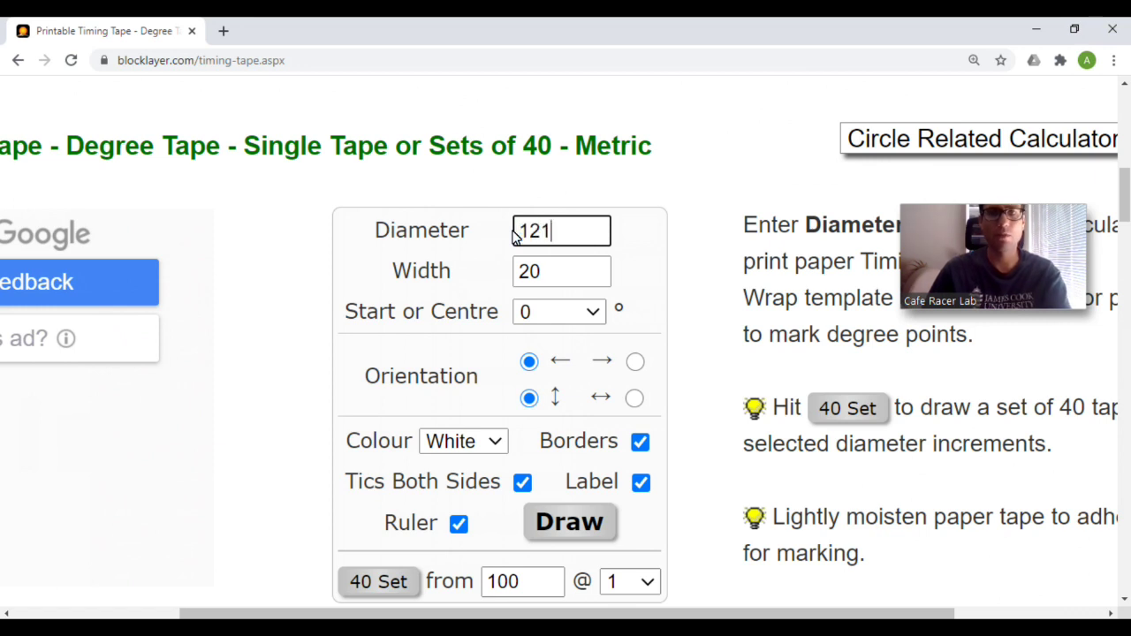
- Try 10 and 12 as the timing tape's width
left_click(549, 273)
left_click_drag(553, 274, 521, 273)
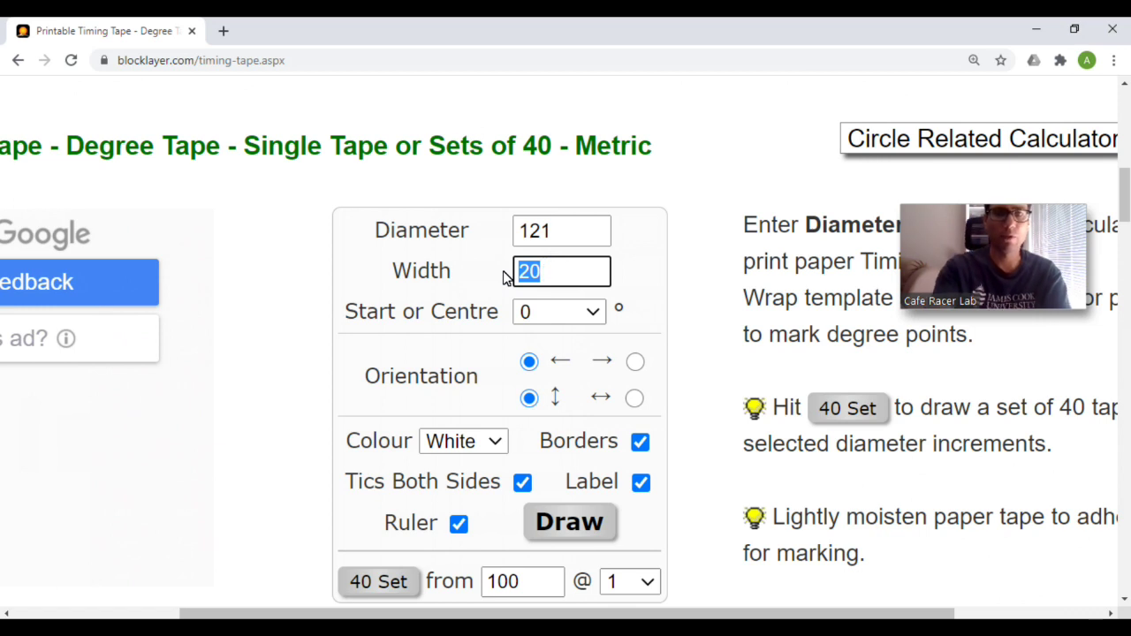
key("BackSpace")
type("10")
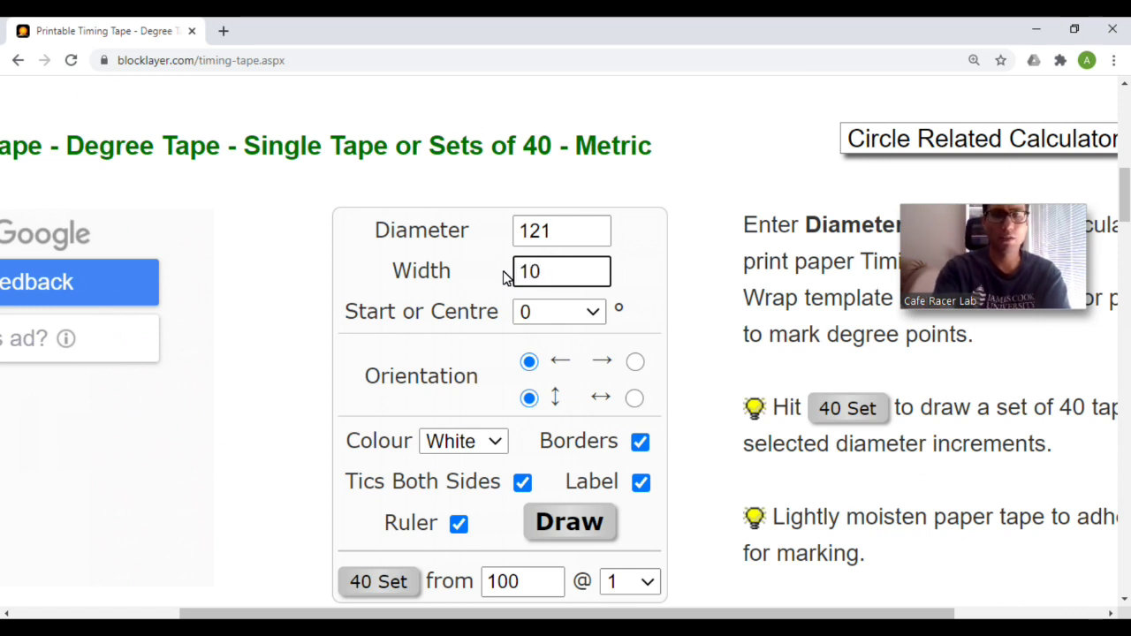
key("Tab")
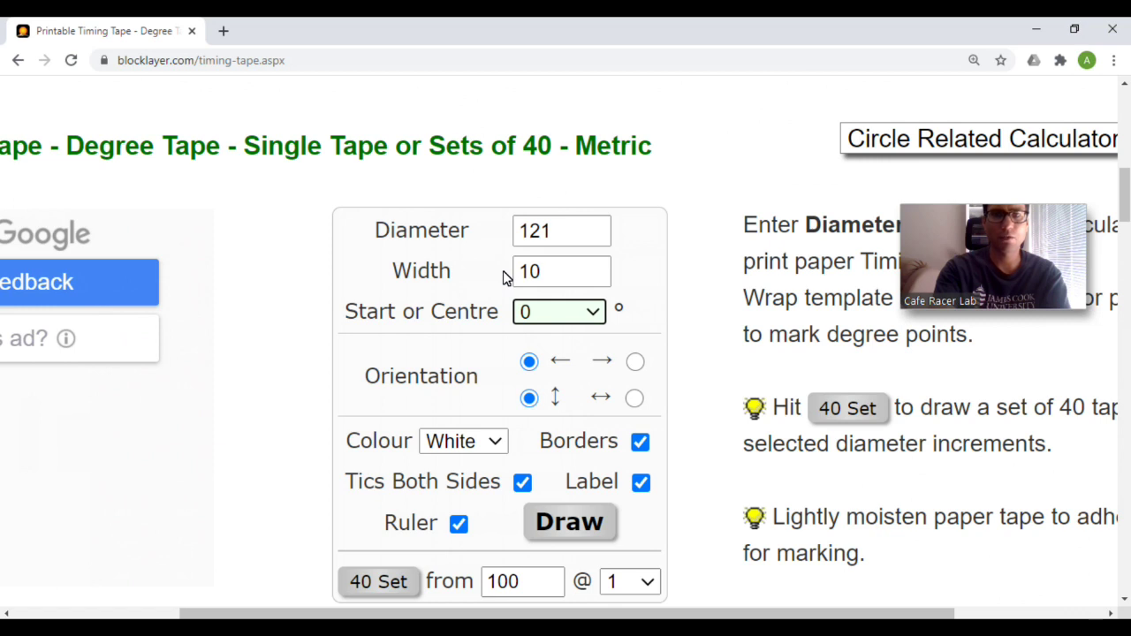
double_click(562, 274)
type("12")
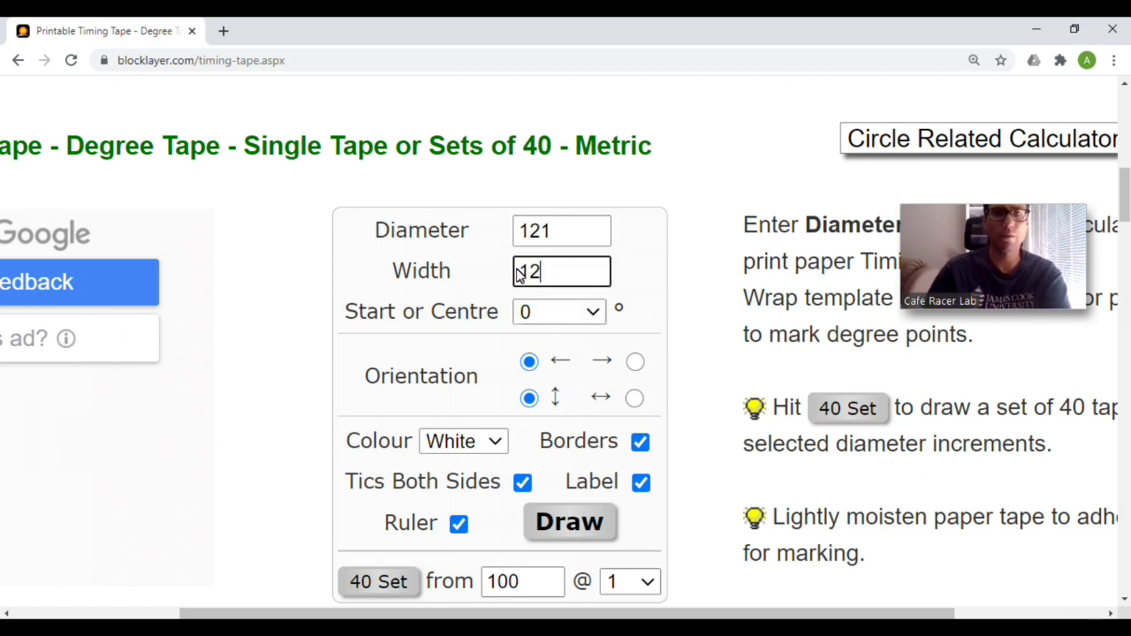
- Set the timing tape's width to 15 and draw the tape with these dimensions
double_click(565, 272)
type("15")
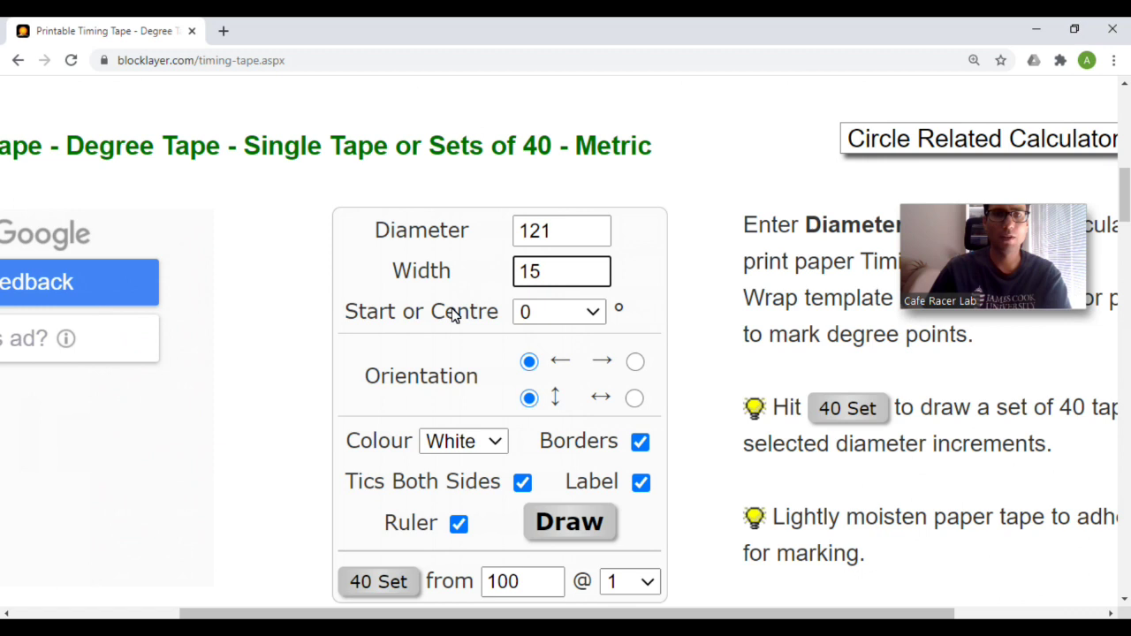
left_click(668, 286)
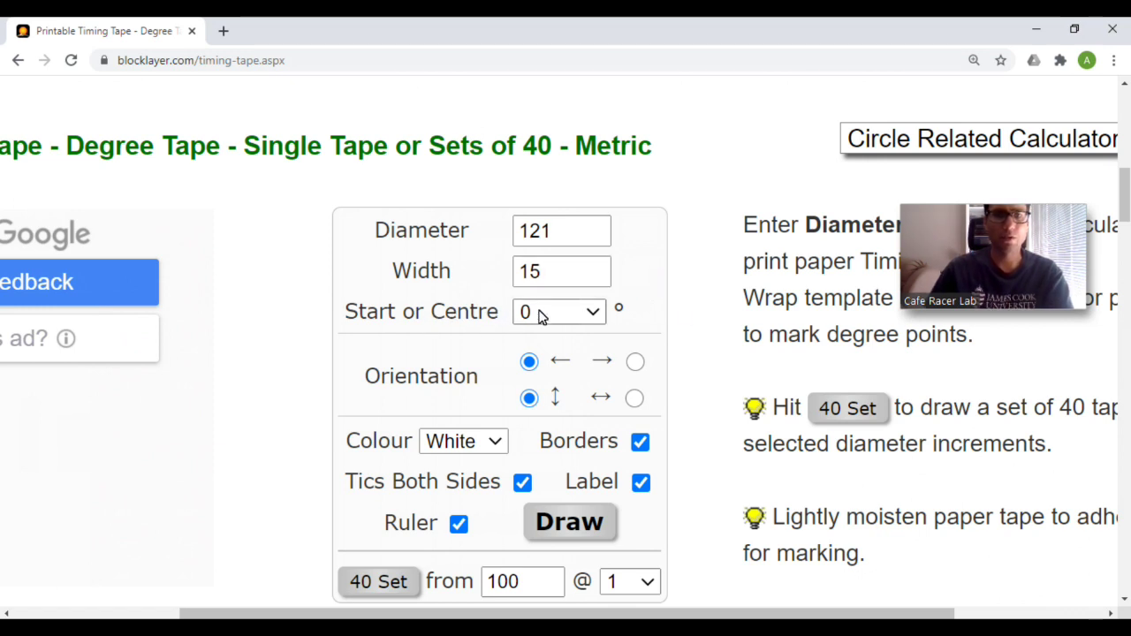
scroll(542, 317, "down", 2)
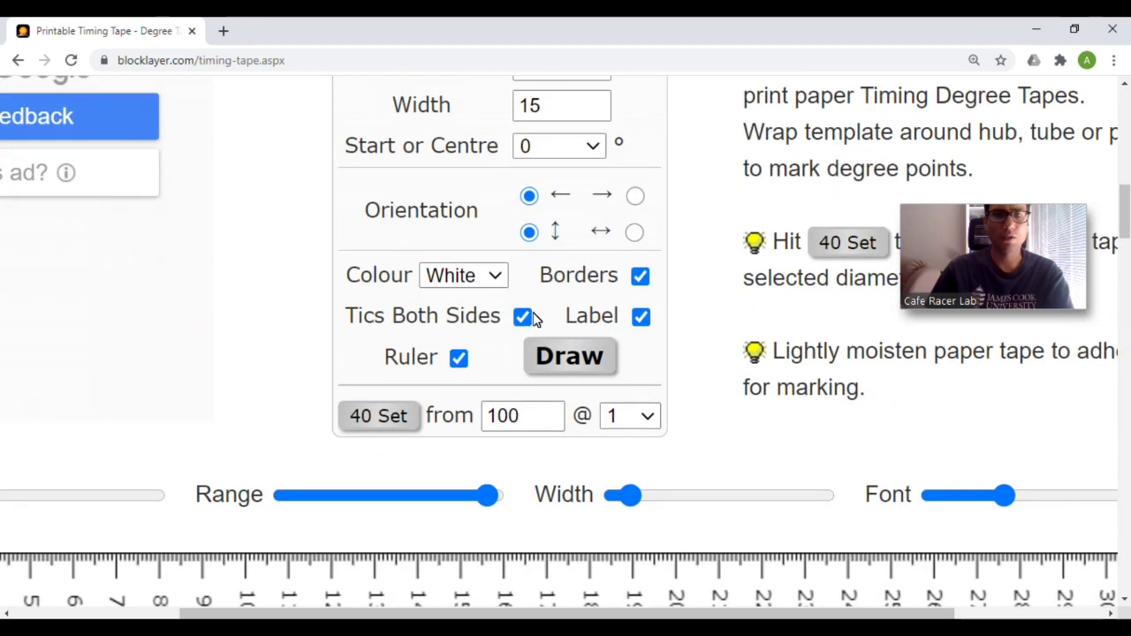
left_click(571, 362)
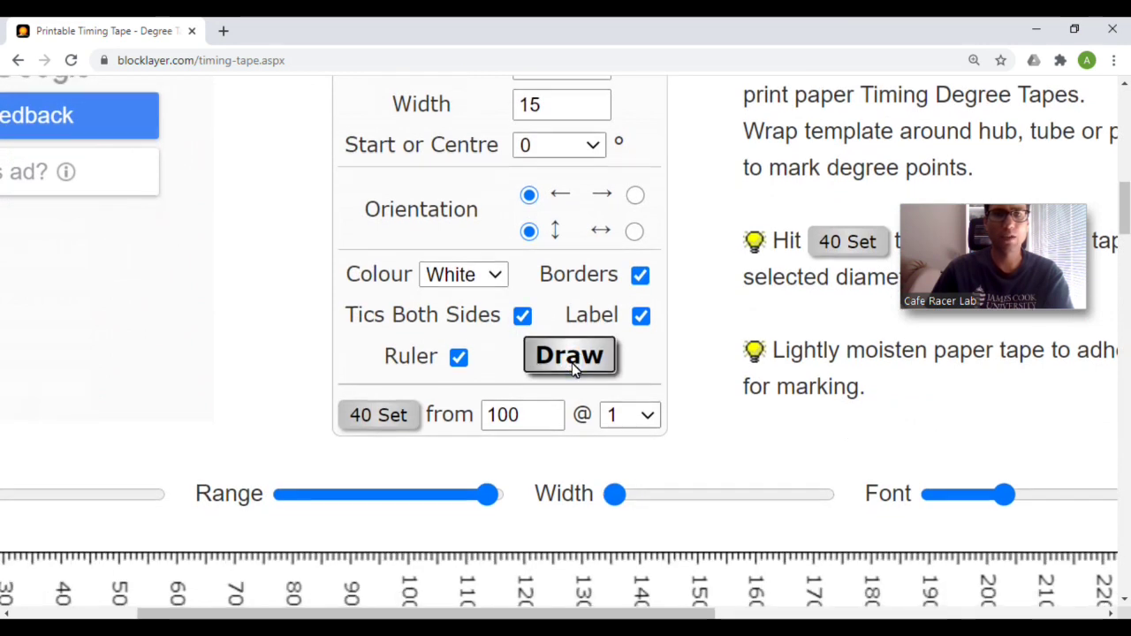
- Examine the drawn timing tape from its starting end, along with the scale accuracy ruler beneath it
scroll(572, 371, "down", 2)
scroll(571, 370, "down", 3)
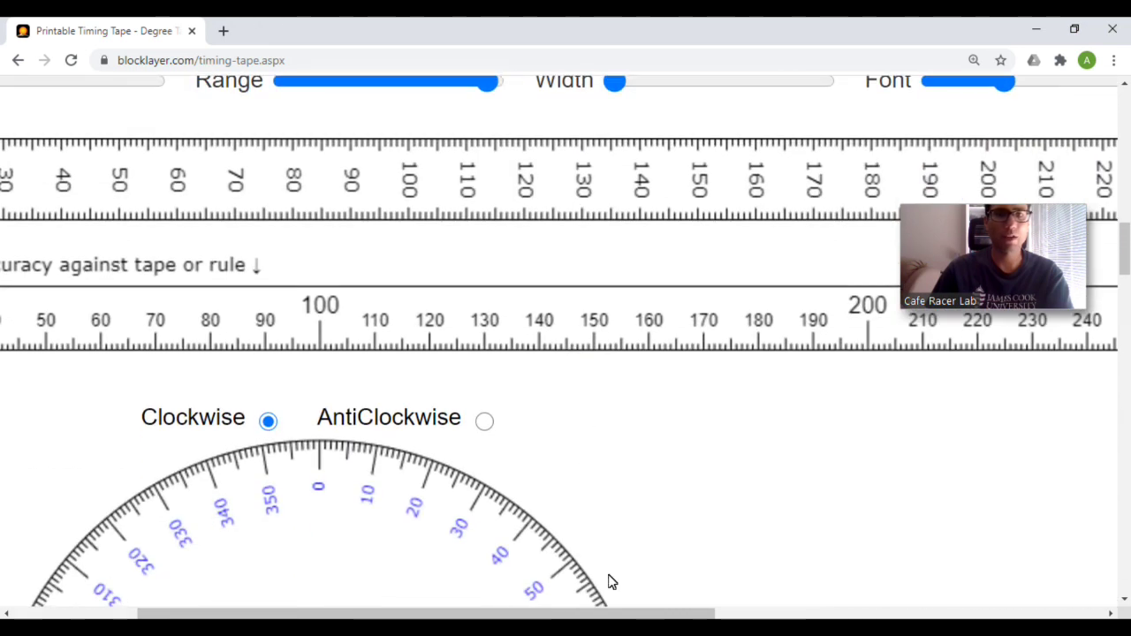
left_click_drag(623, 613, 405, 610)
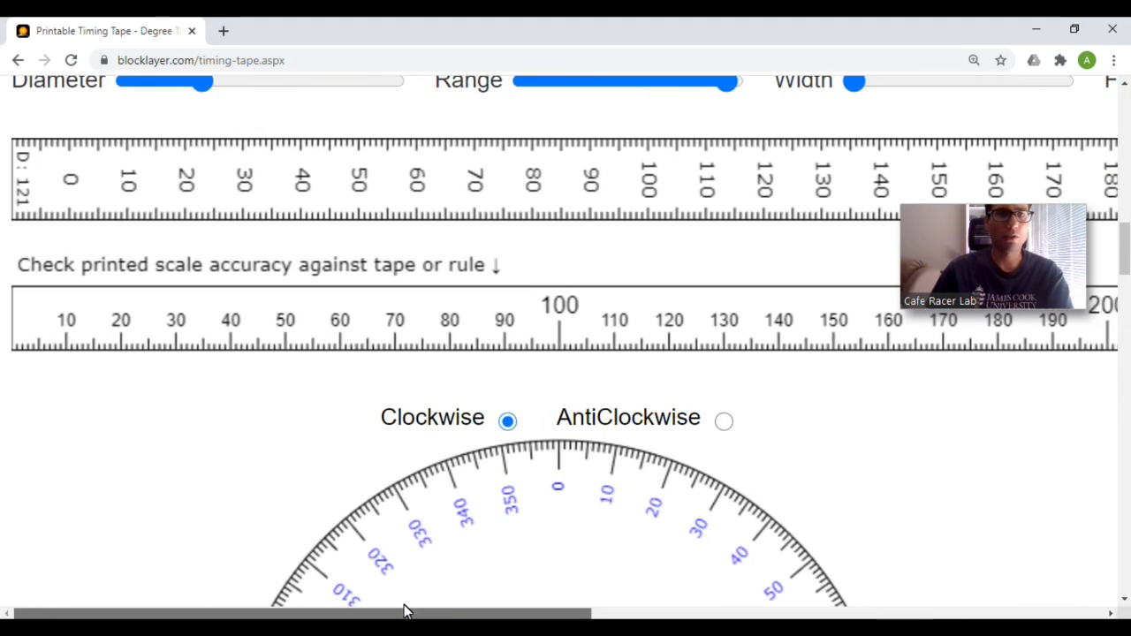
scroll(462, 366, "up", 1)
scroll(465, 367, "down", 1)
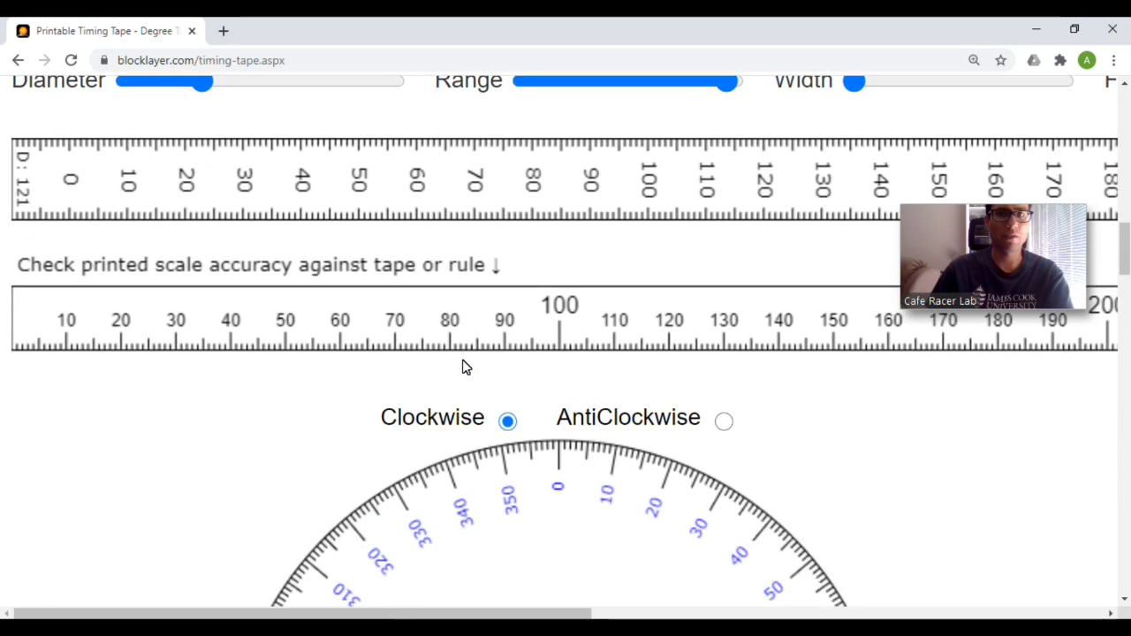
scroll(466, 367, "up", 1)
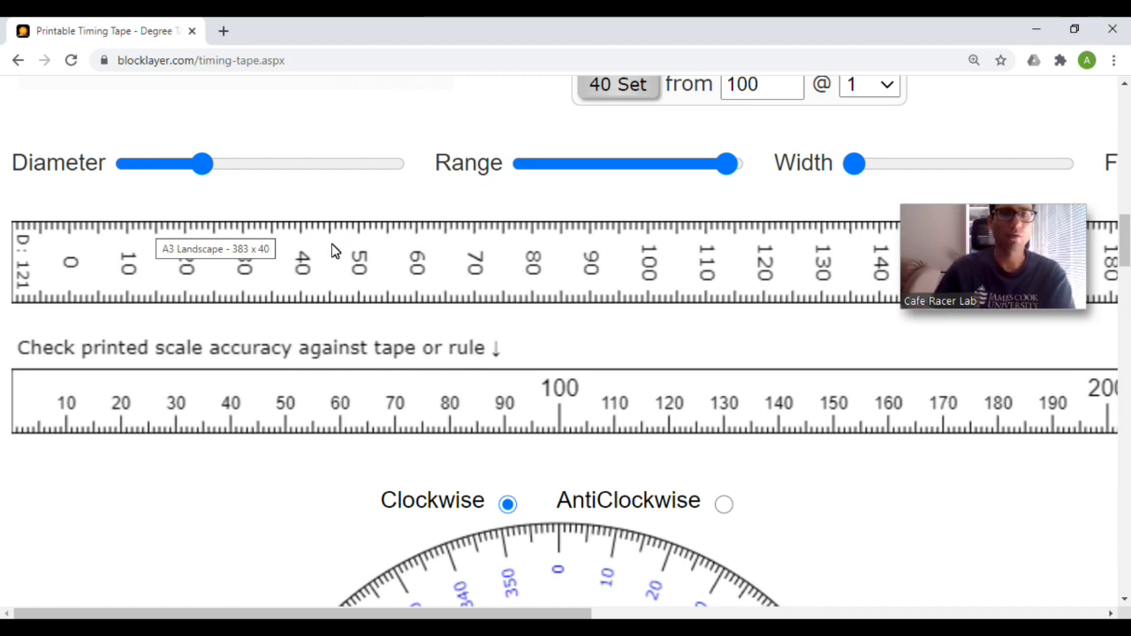
scroll(333, 249, "down", 1)
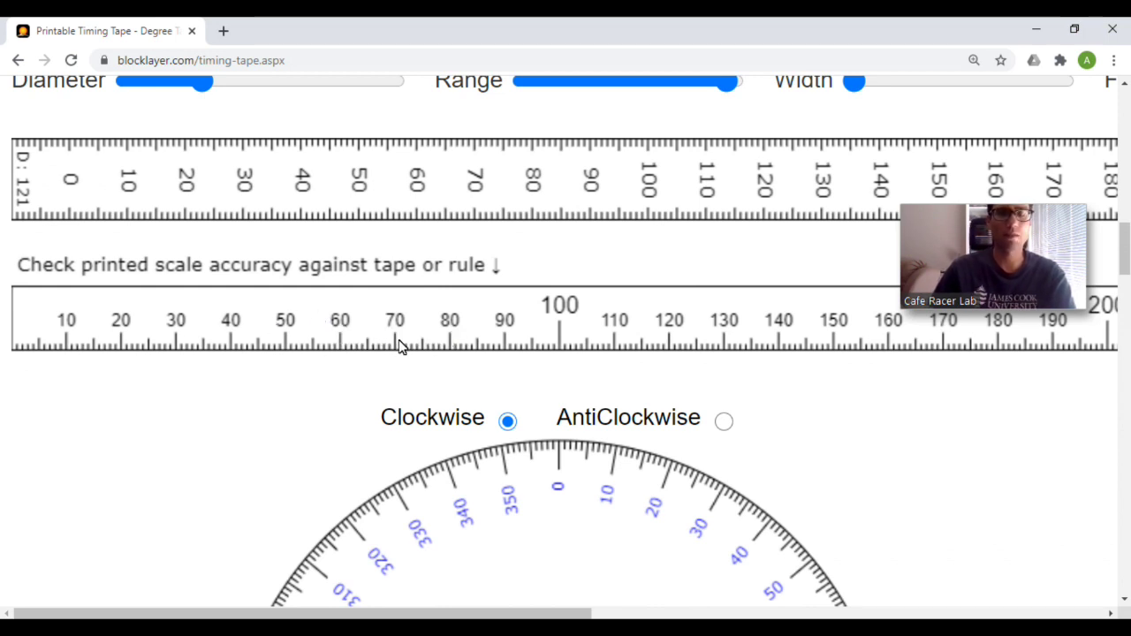
- Inspect the clockwise degree wheel below the ruler, including its degree markings and central diameter and circumference labels
scroll(398, 345, "down", 5)
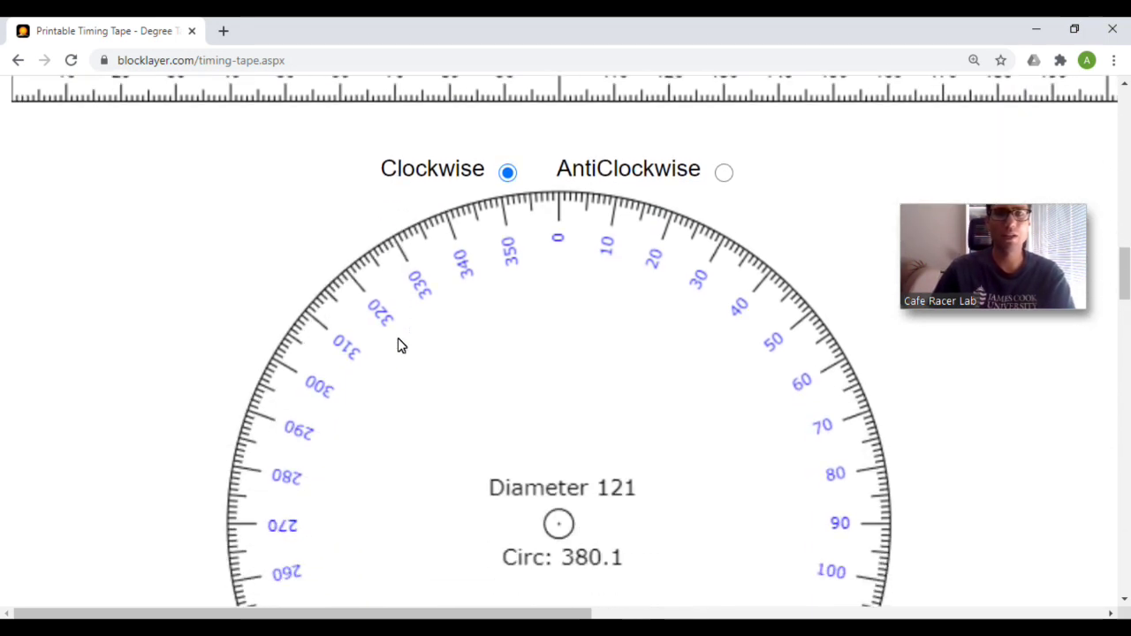
scroll(398, 345, "down", 1)
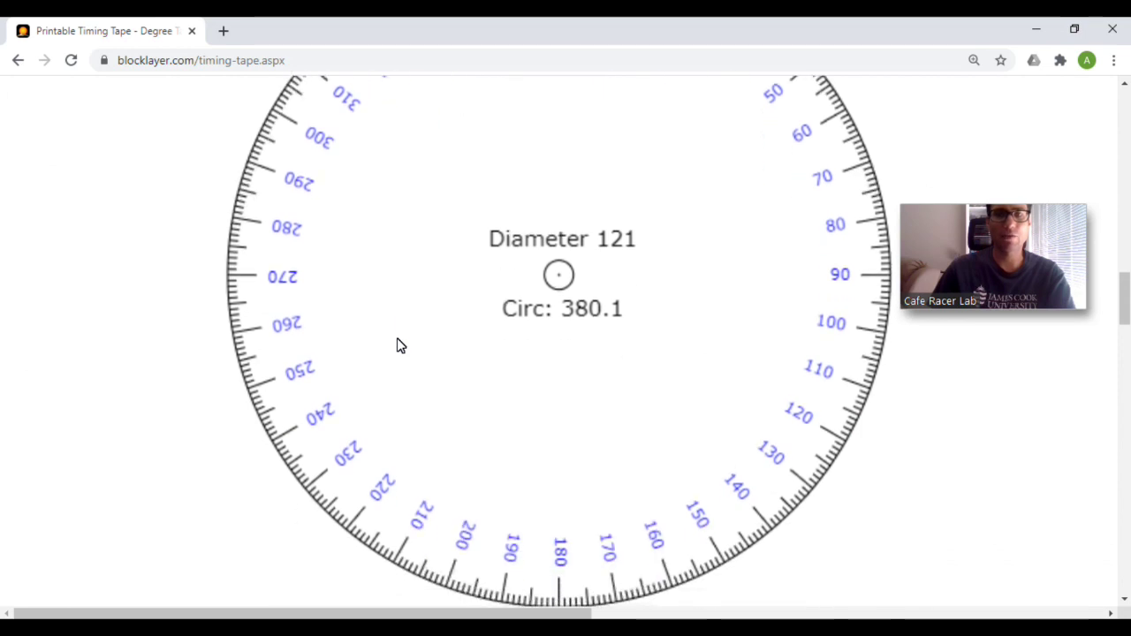
scroll(397, 345, "up", 3)
scroll(398, 345, "down", 2)
scroll(398, 345, "down", 1)
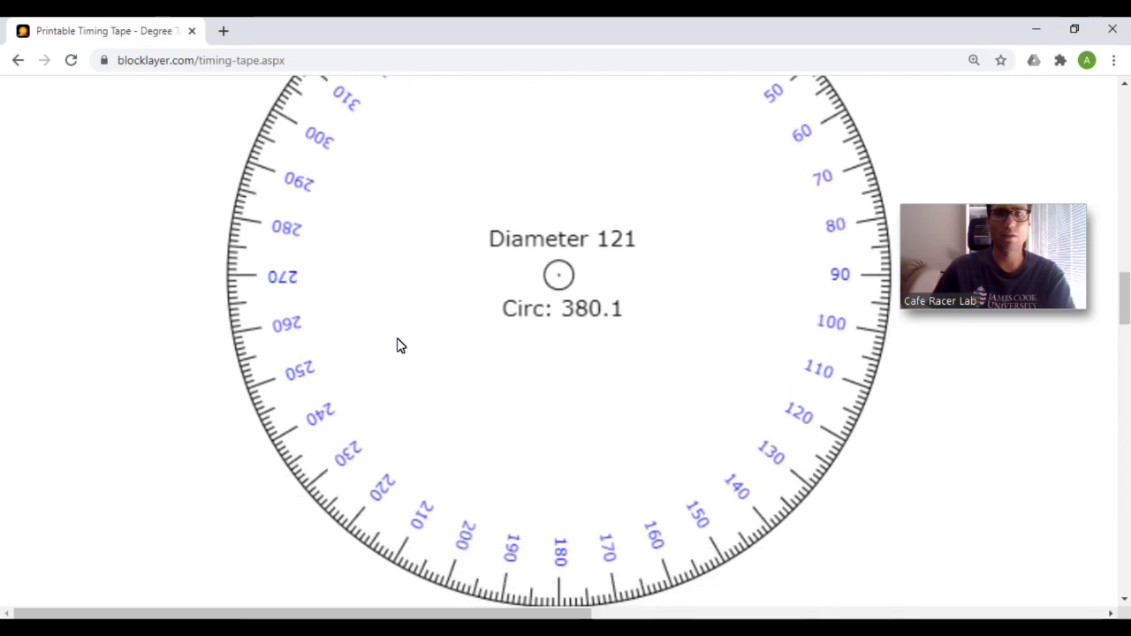
scroll(397, 345, "up", 2)
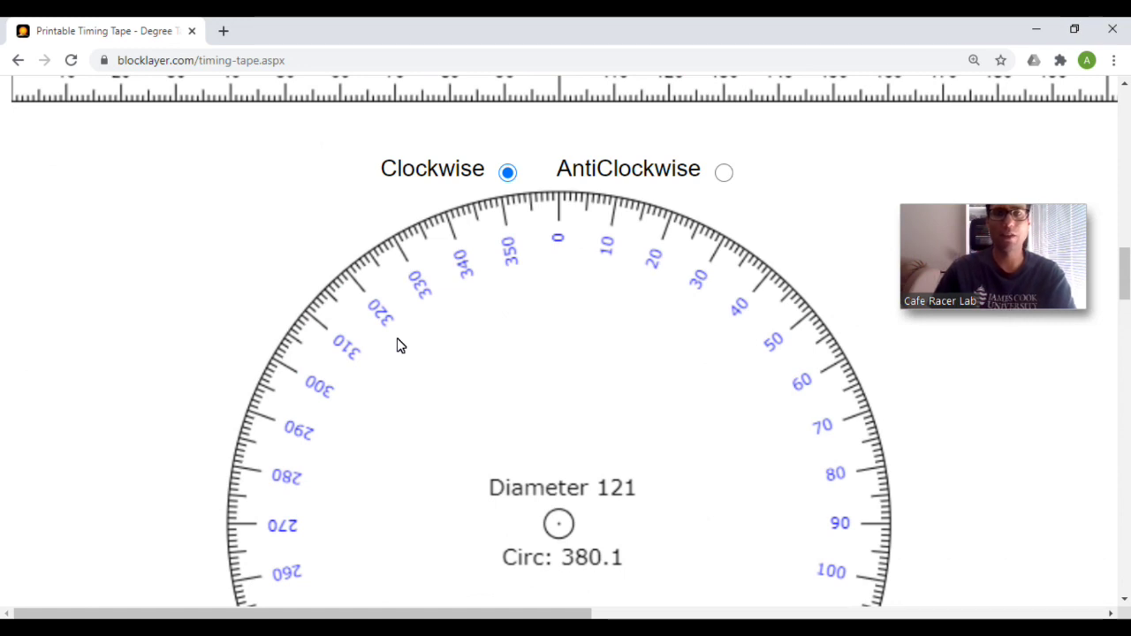
scroll(397, 344, "down", 3)
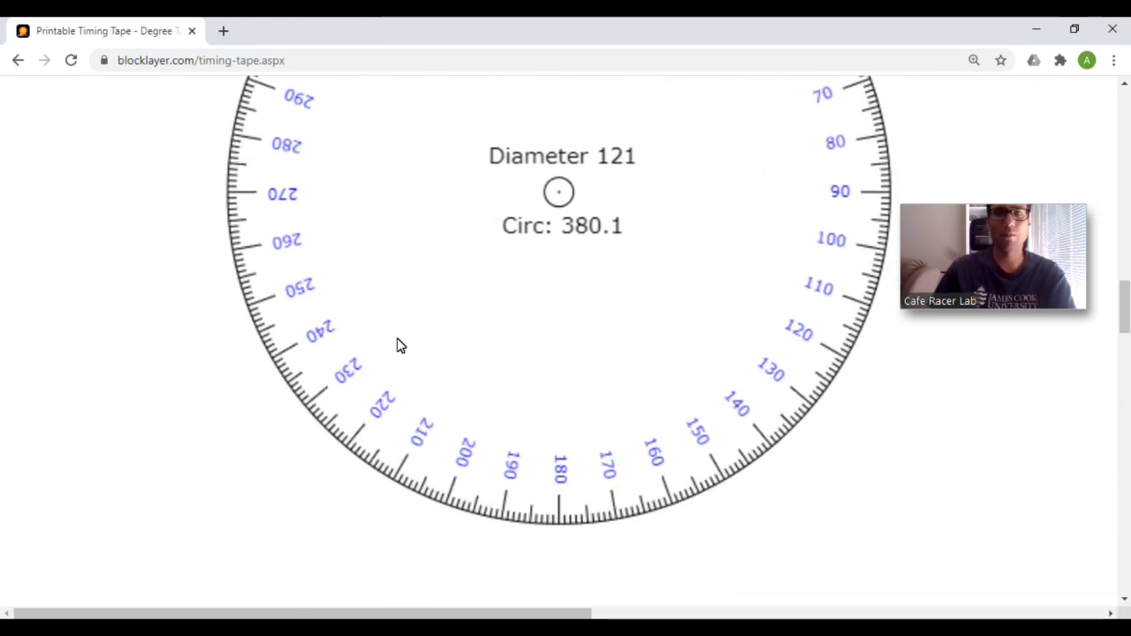
- Return to the drawn timing tape and reduce the page zoom to 100% to fit more of the tape and accuracy ruler
scroll(397, 345, "up", 2)
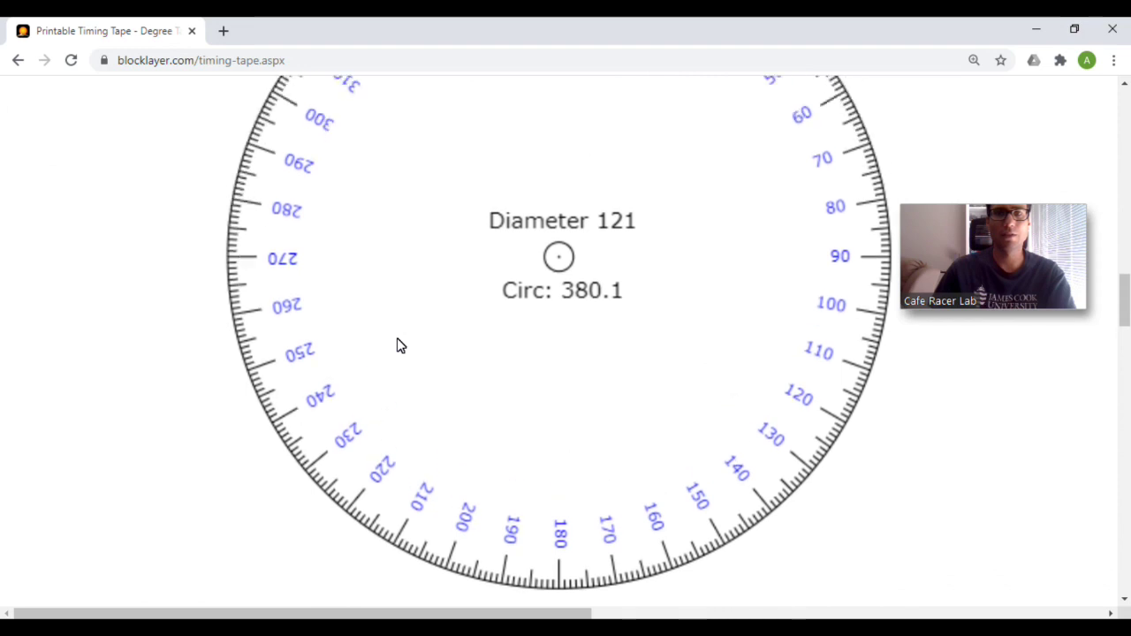
scroll(398, 345, "up", 3)
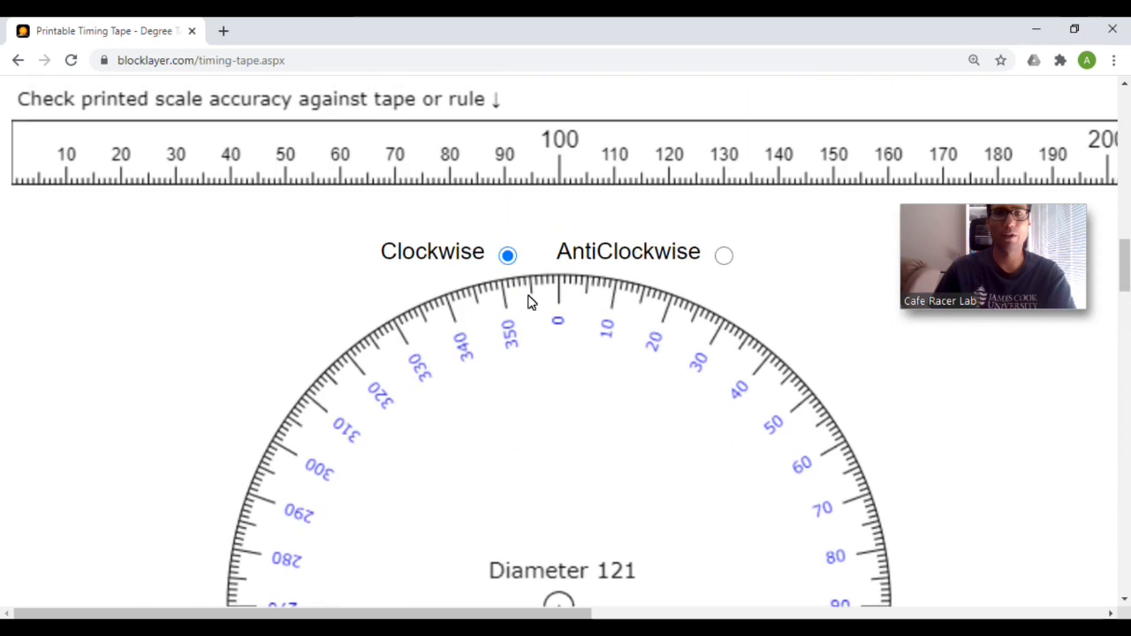
scroll(517, 304, "up", 2)
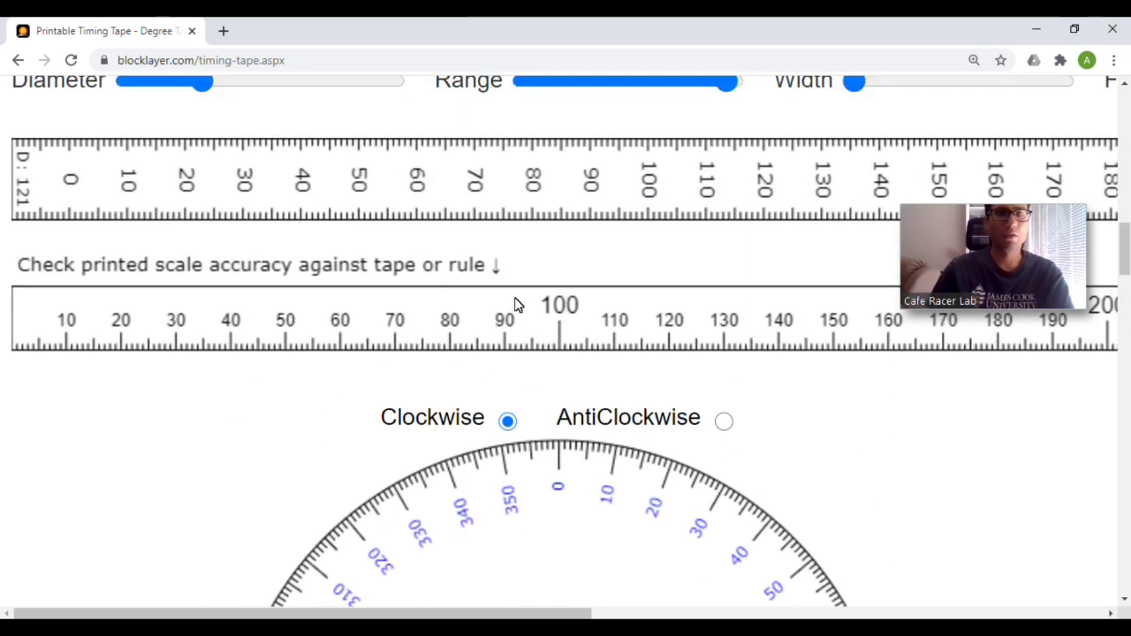
scroll(517, 304, "up", 1)
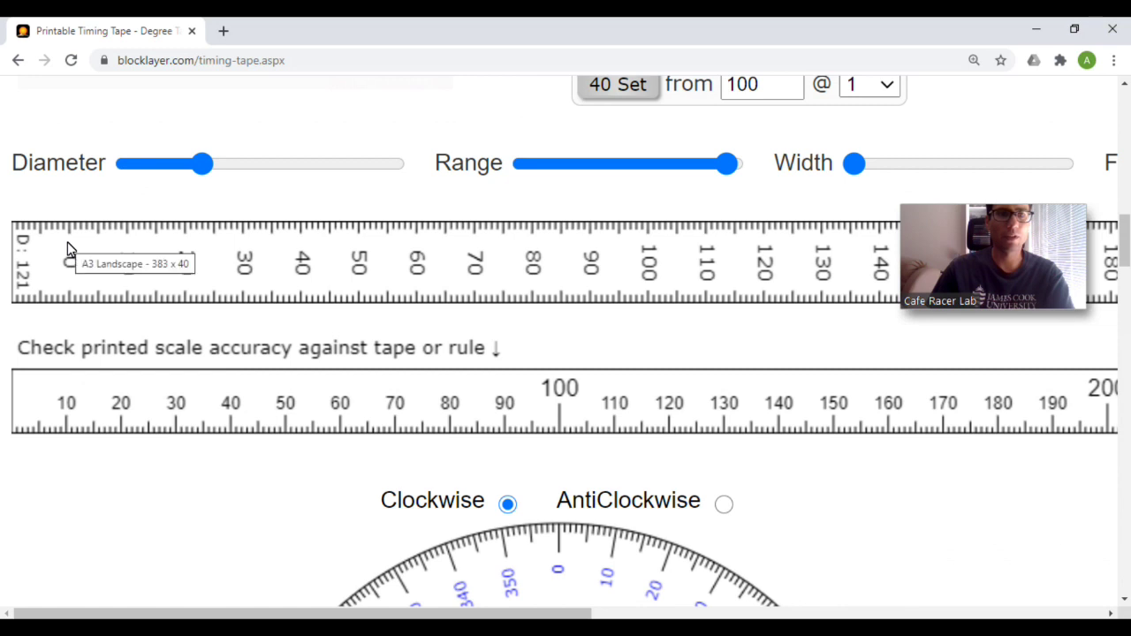
key("ctrl+minus")
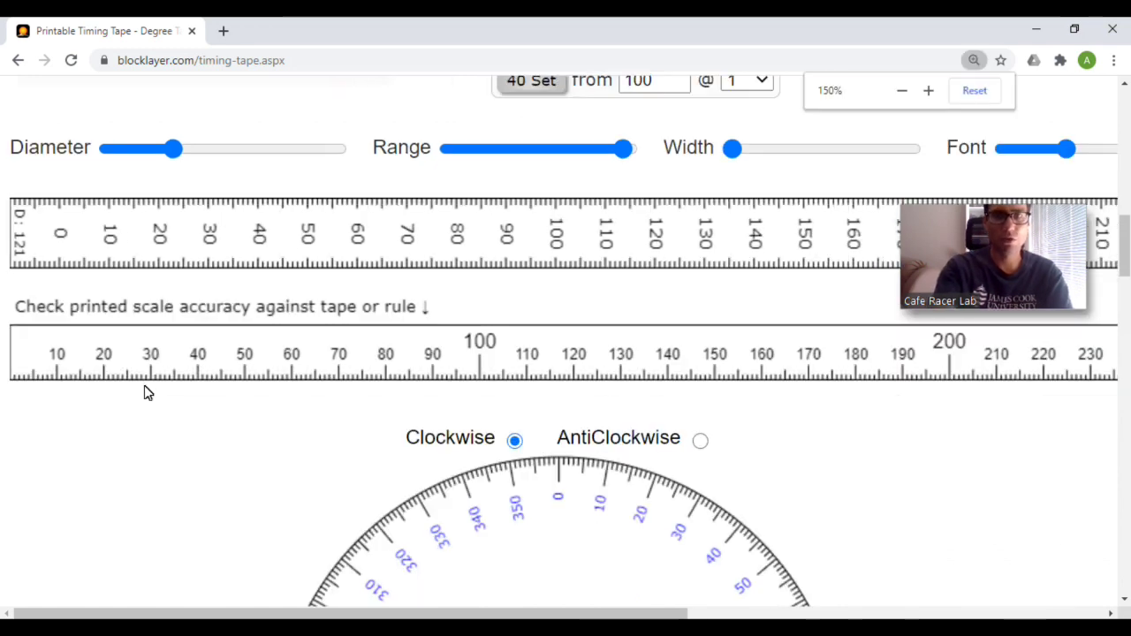
key("ctrl+minus")
key("ctrl+minus")
key("ctrl+minus")
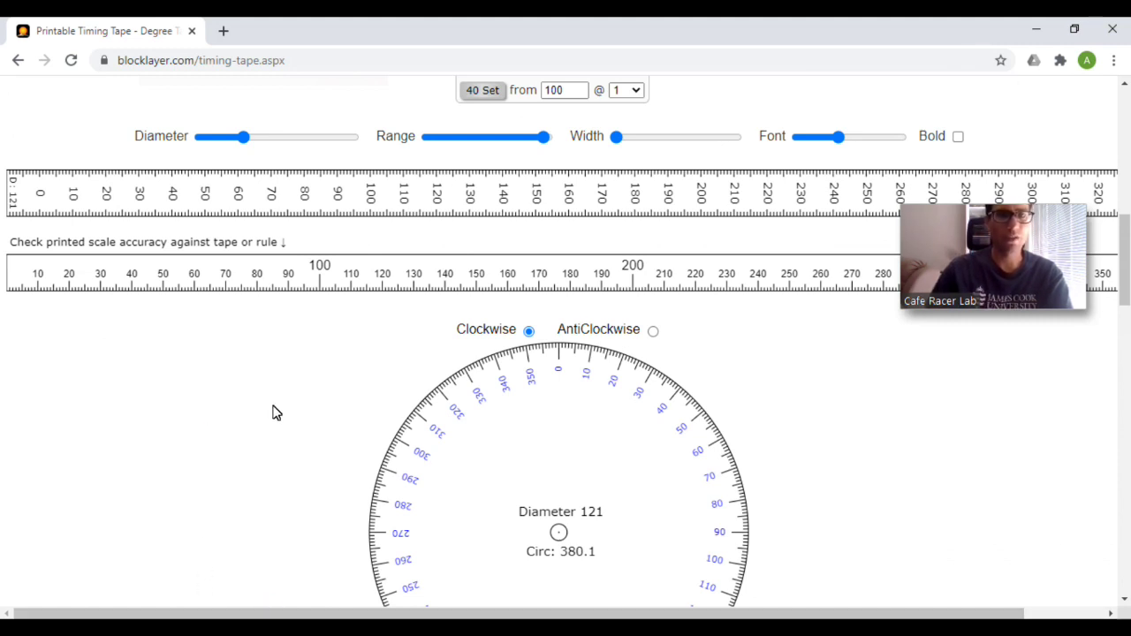
scroll(274, 412, "up", 1)
- Capture a screenshot of the timing tape page, switch to Paint and paste it into the blank picture
right_click(321, 284)
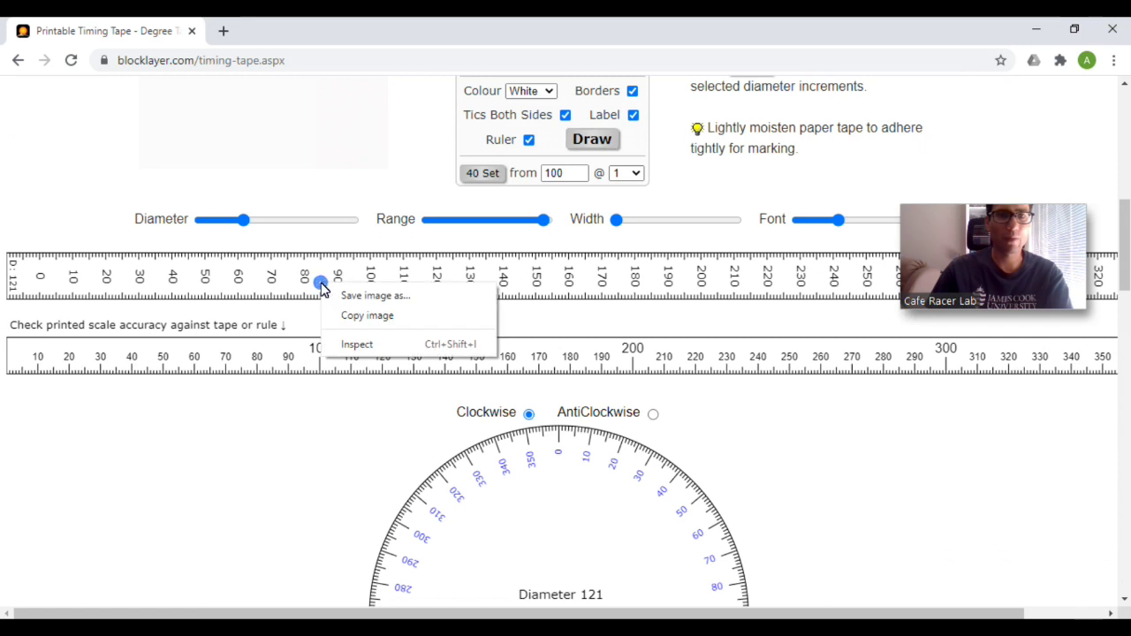
left_click(273, 452)
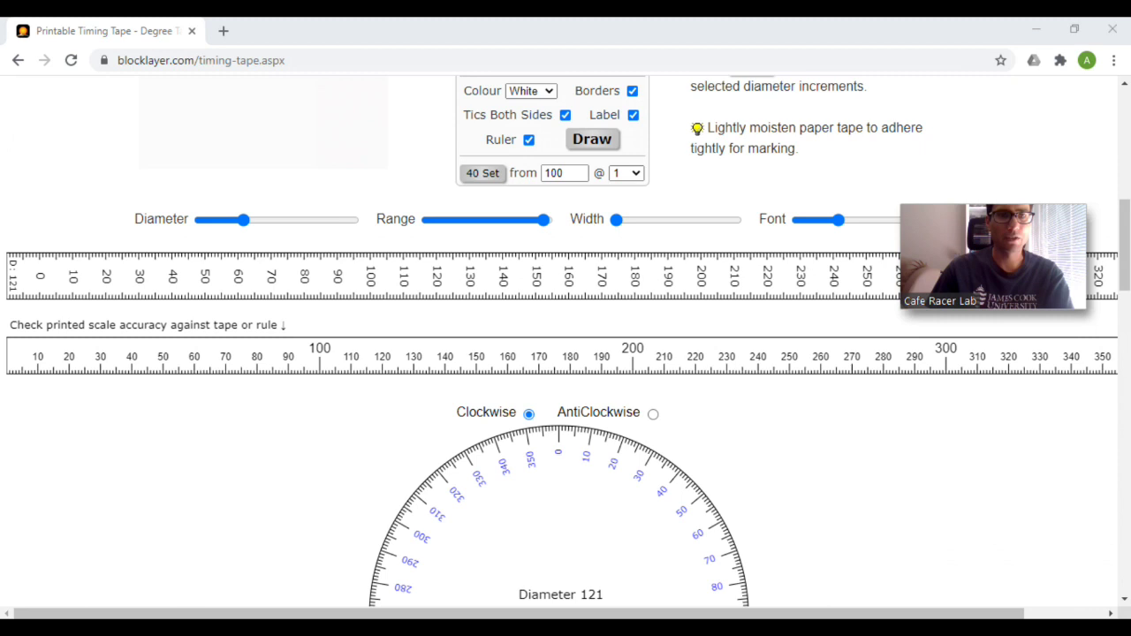
left_click(259, 619)
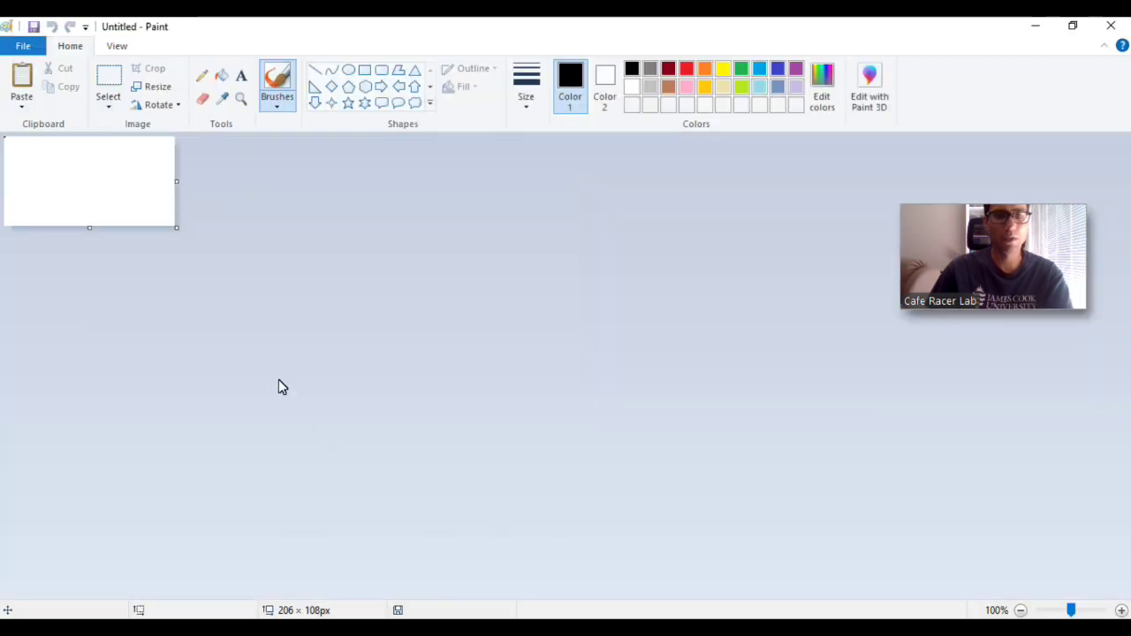
key("ctrl+v")
left_click_drag(339, 364, 459, 282)
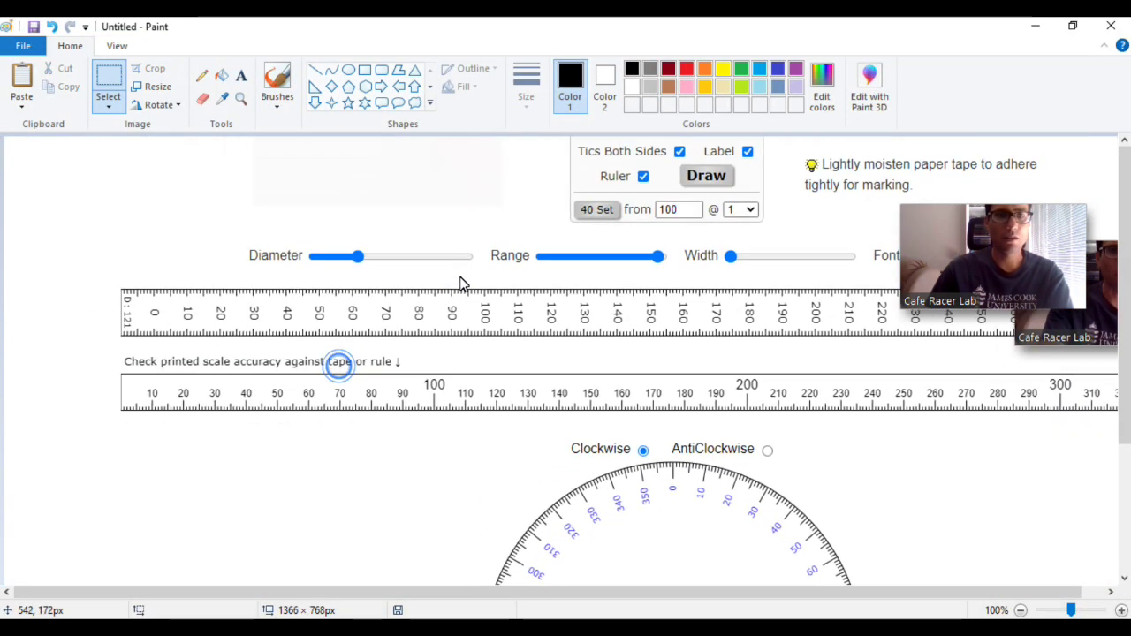
left_click(25, 244)
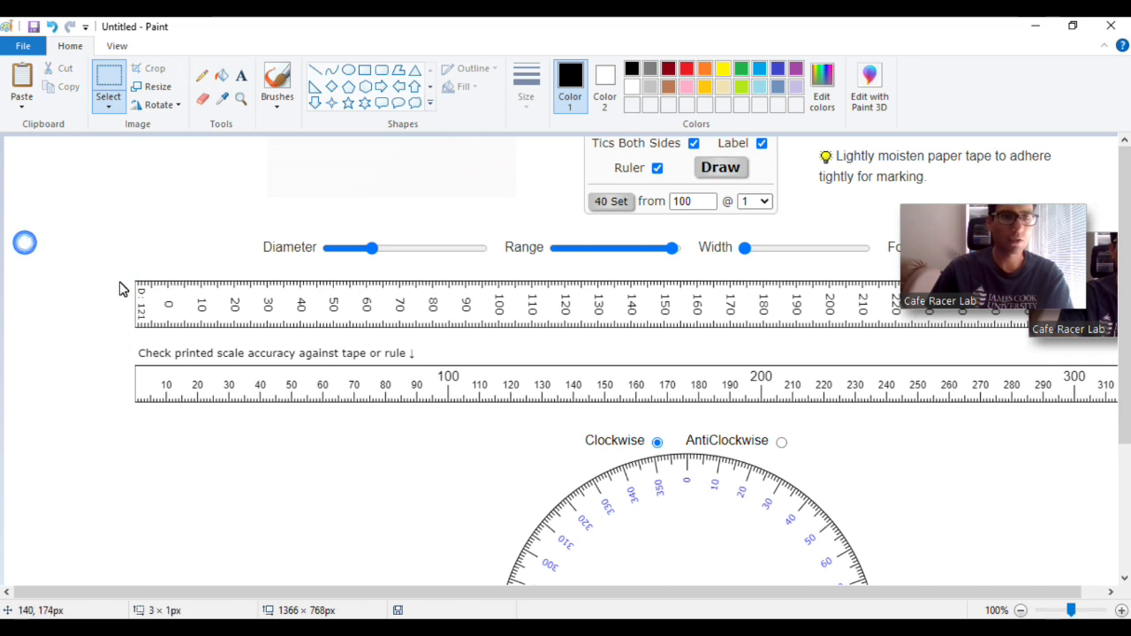
- Copy the starting section of the tape and ruler, about 458 × 171 px, and paste it into a new picture without saving the screenshot
mouse_move(126, 280)
left_mouse_down()
mouse_move(262, 380)
mouse_move(469, 418)
mouse_move(315, 405)
left_mouse_up()
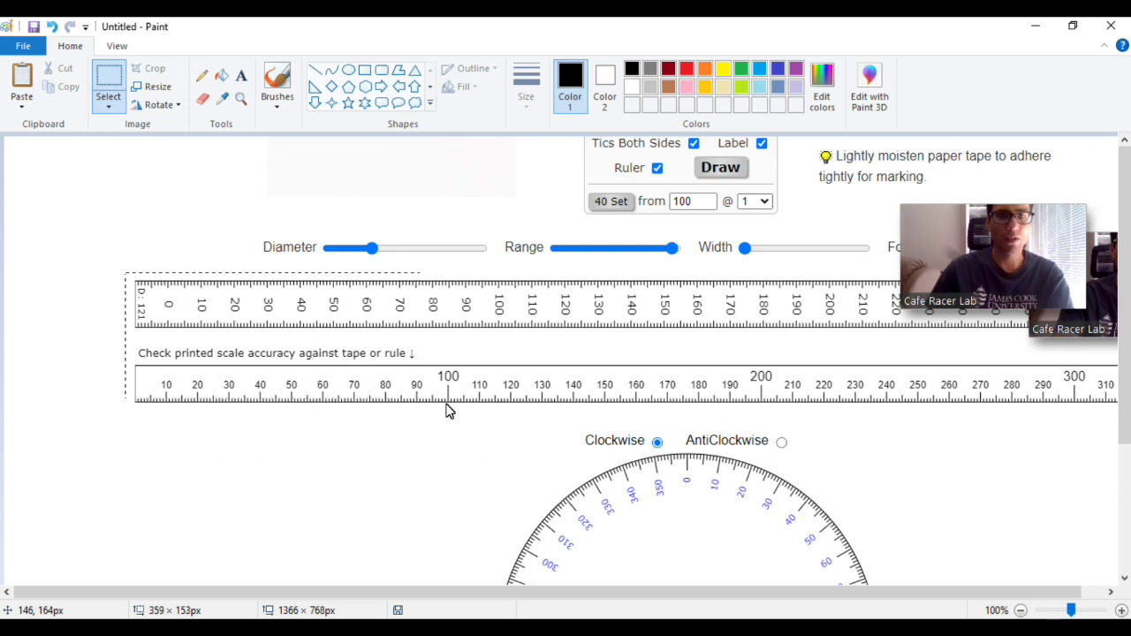
left_click_drag(448, 410, 506, 421)
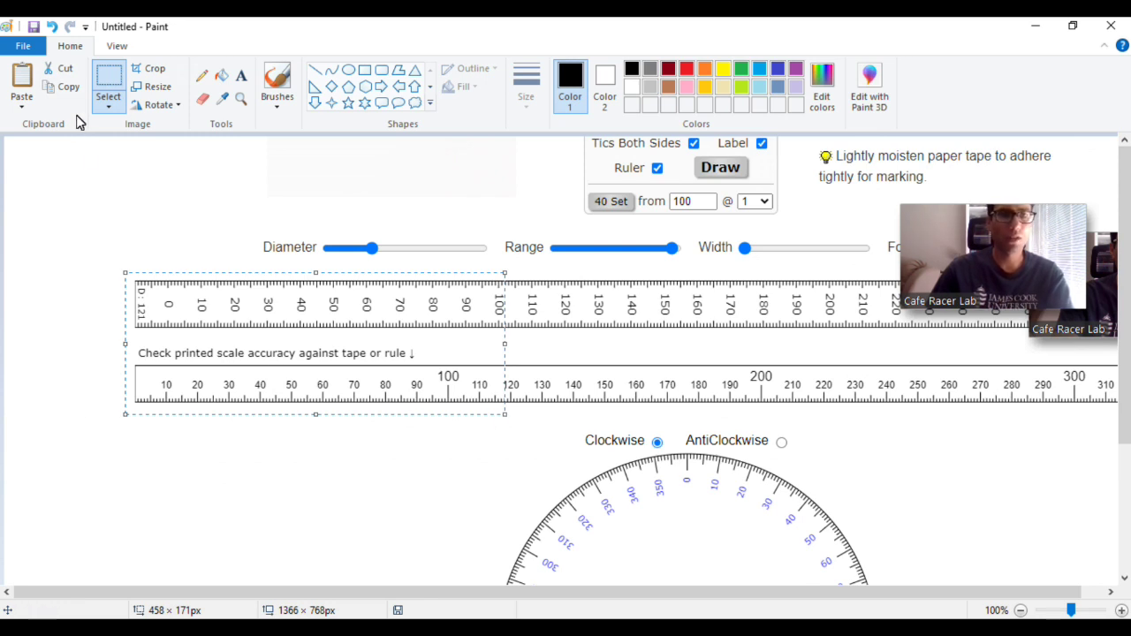
left_click(30, 51)
left_click(35, 77)
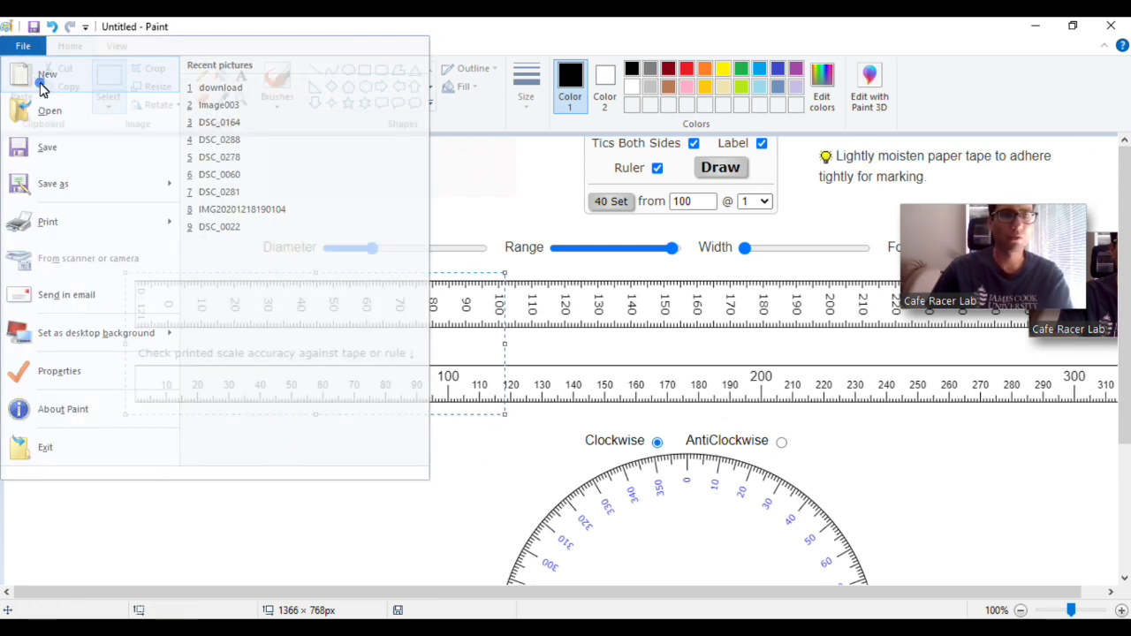
left_click(595, 328)
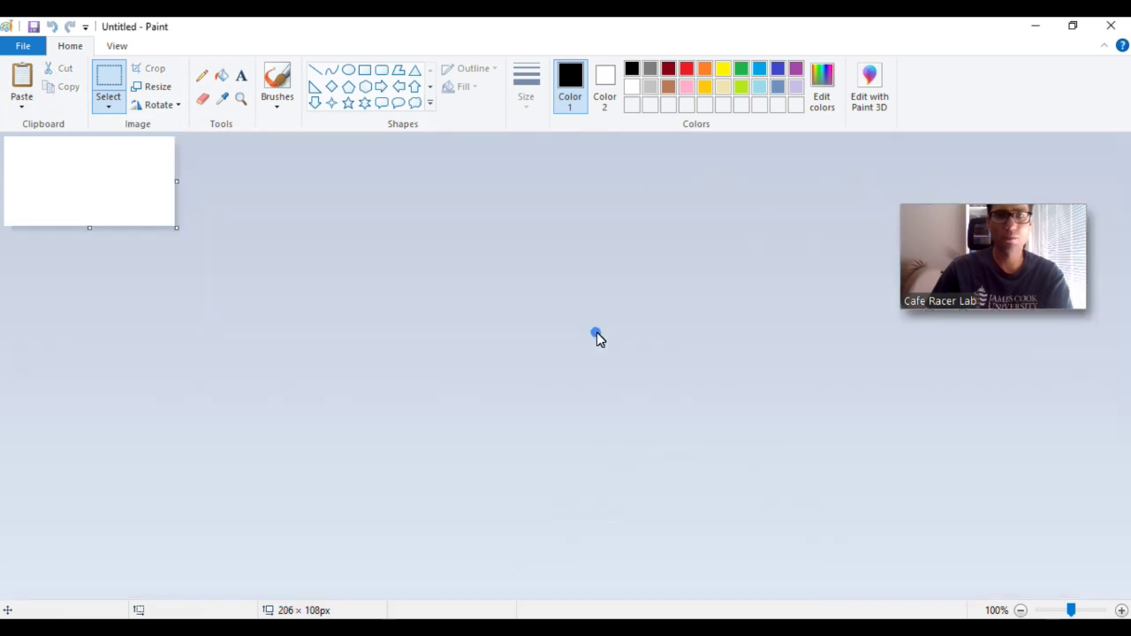
left_click_drag(178, 237, 169, 232)
key("ctrl+v")
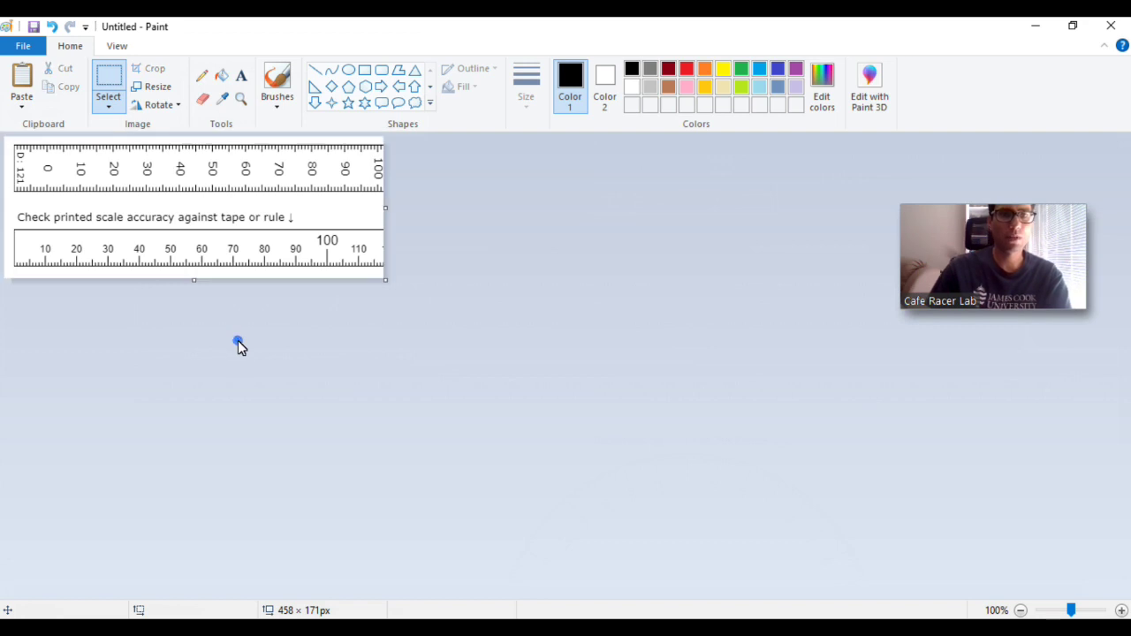
left_click(243, 346)
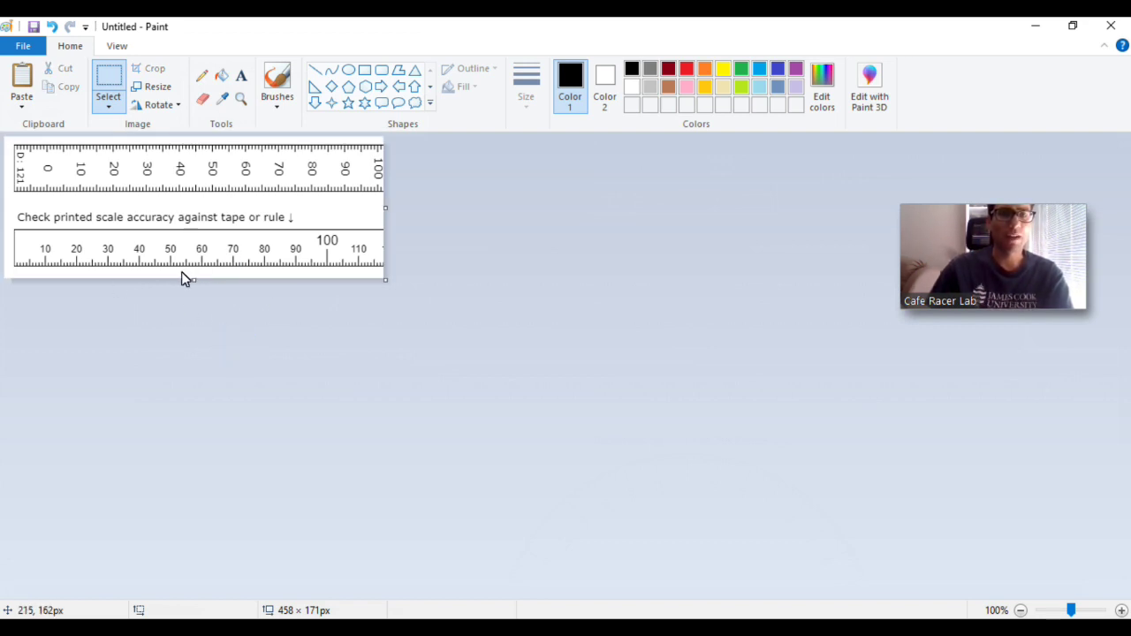
- Preview the print, set the page scaling to 100% of normal size and print one copy on the FX DocuPrint CM215 fw
left_click(21, 45)
mouse_move(76, 222)
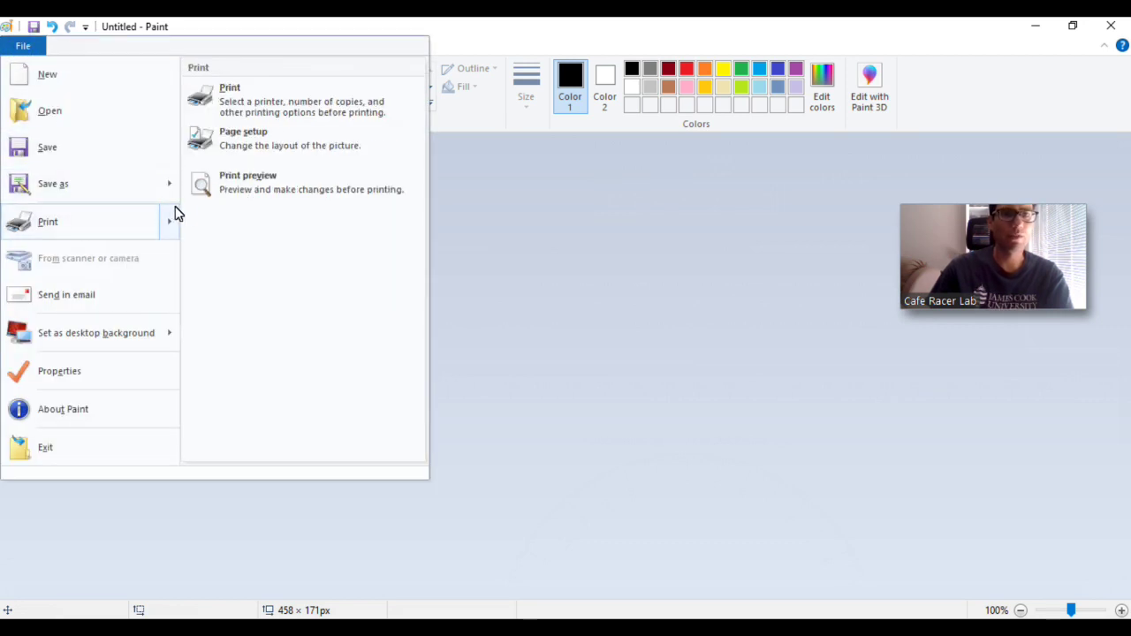
left_click(262, 193)
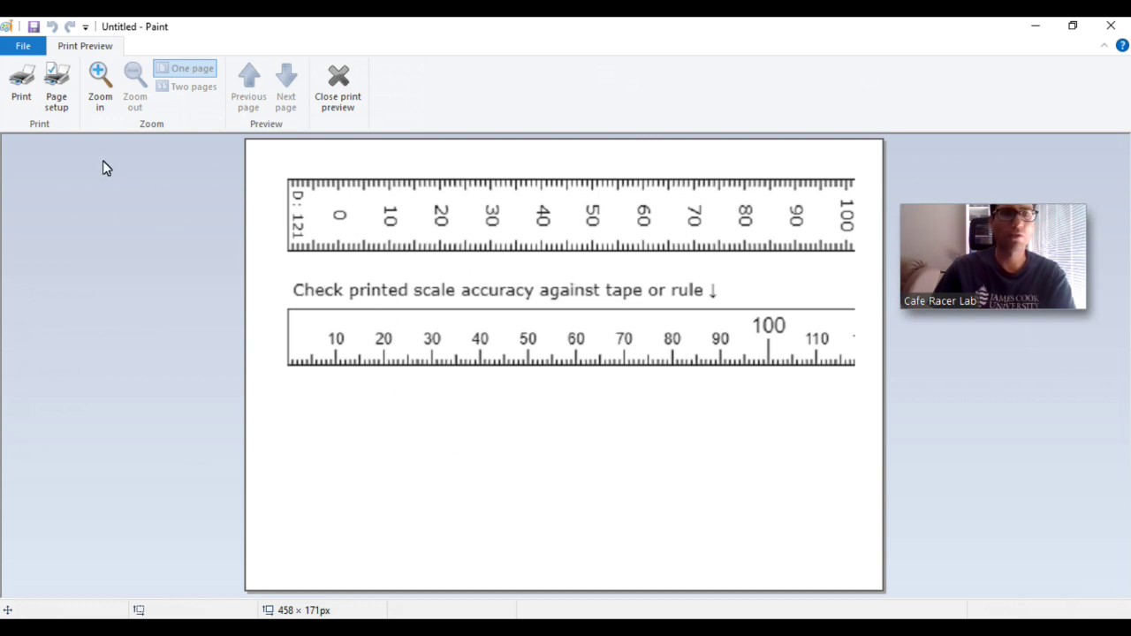
left_click(58, 88)
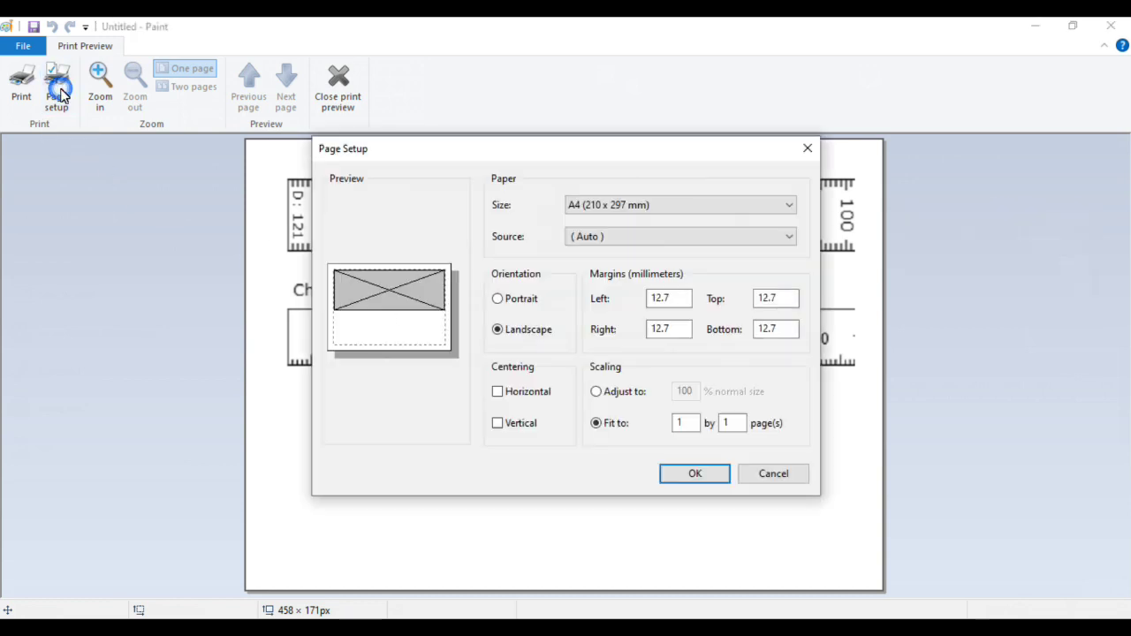
left_click(599, 393)
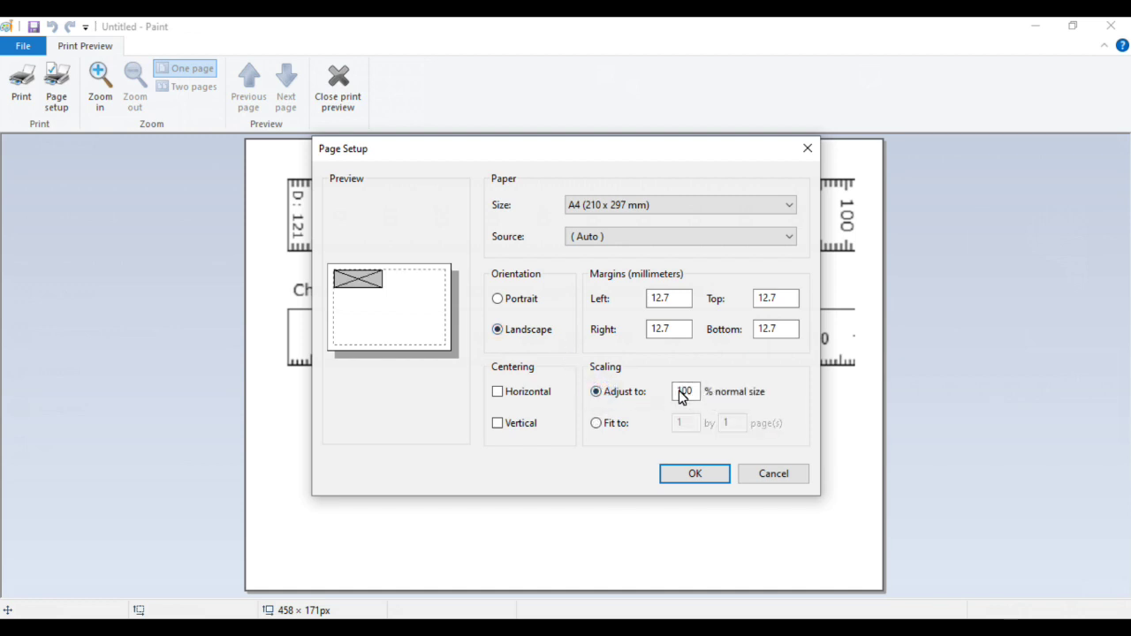
left_click(713, 482)
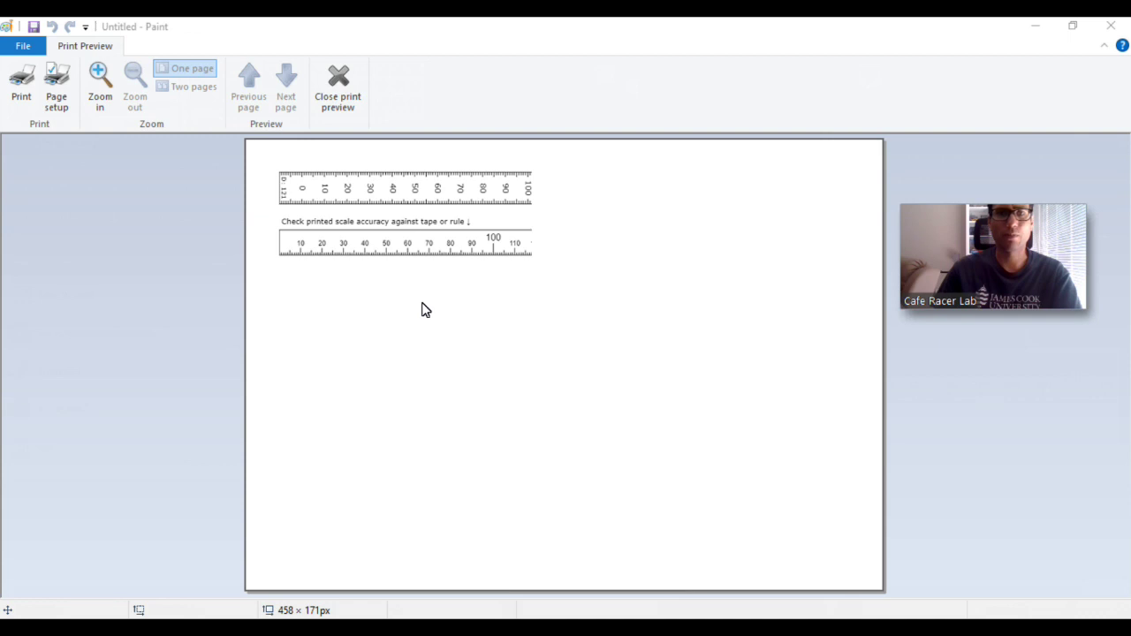
left_click(25, 86)
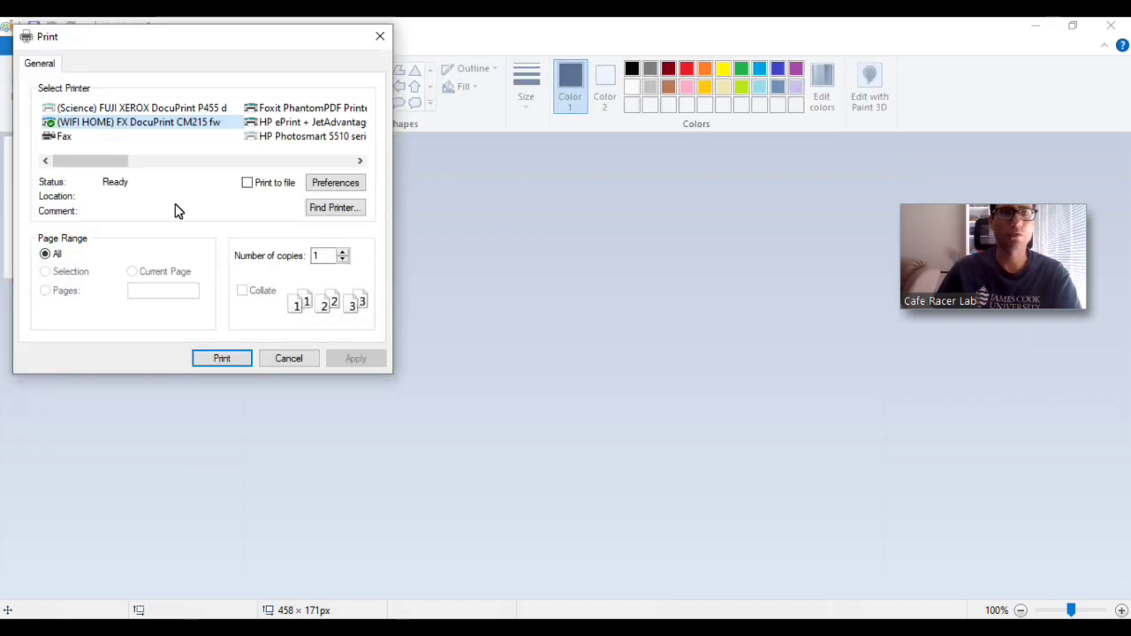
left_click(241, 358)
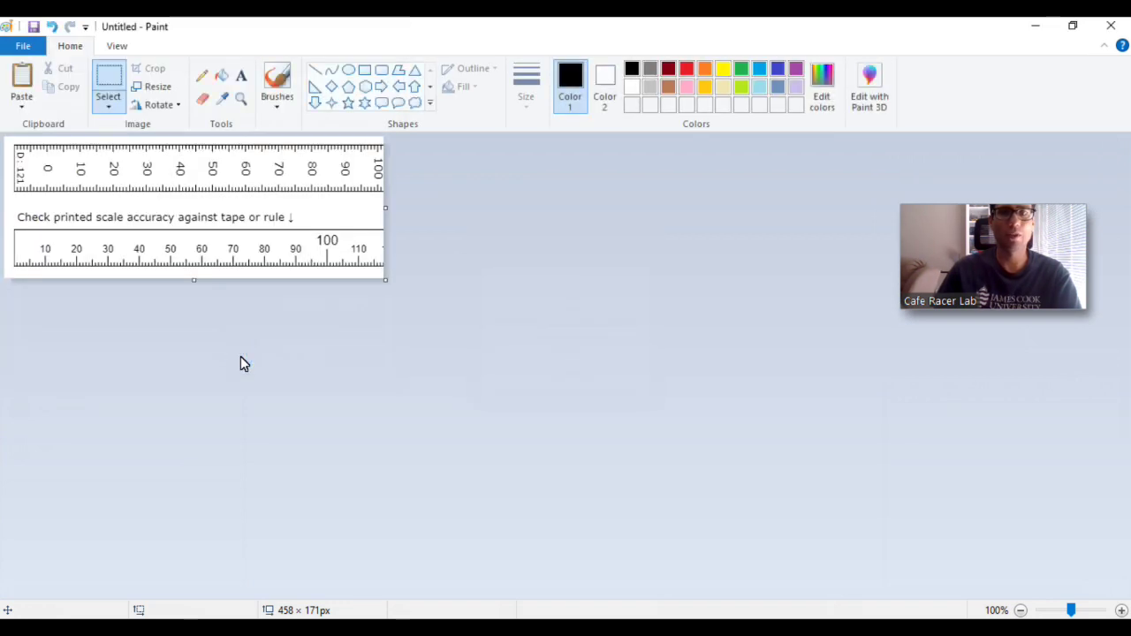